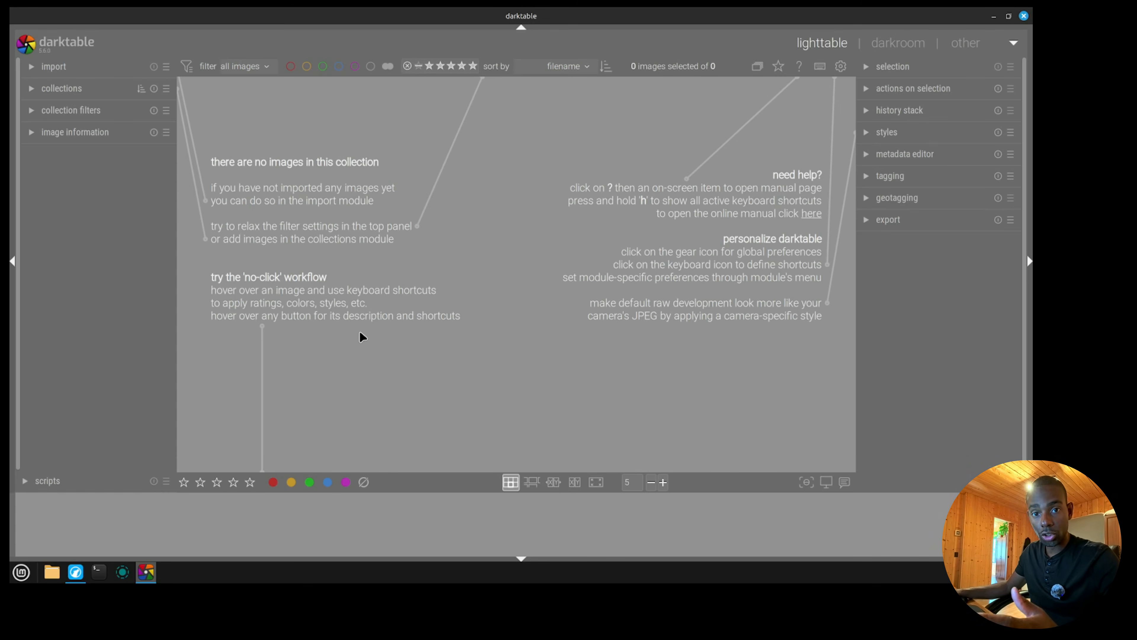
# Switch to the web browser and examine the standalone installers on the Git install page for Windows.
pyautogui.click(79, 577)
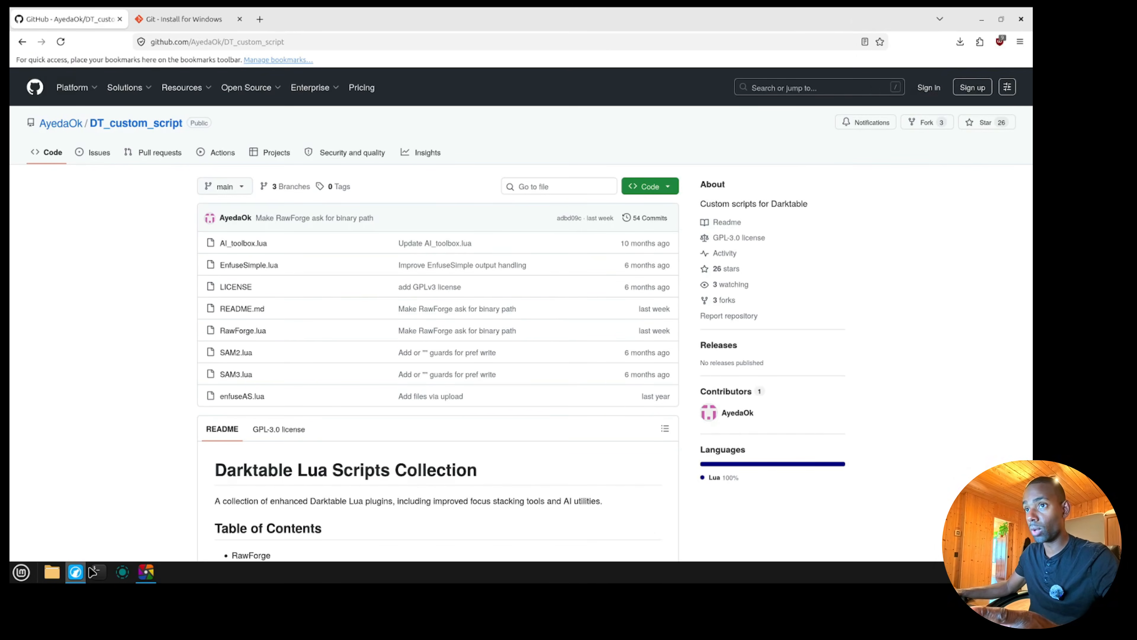
pyautogui.click(163, 23)
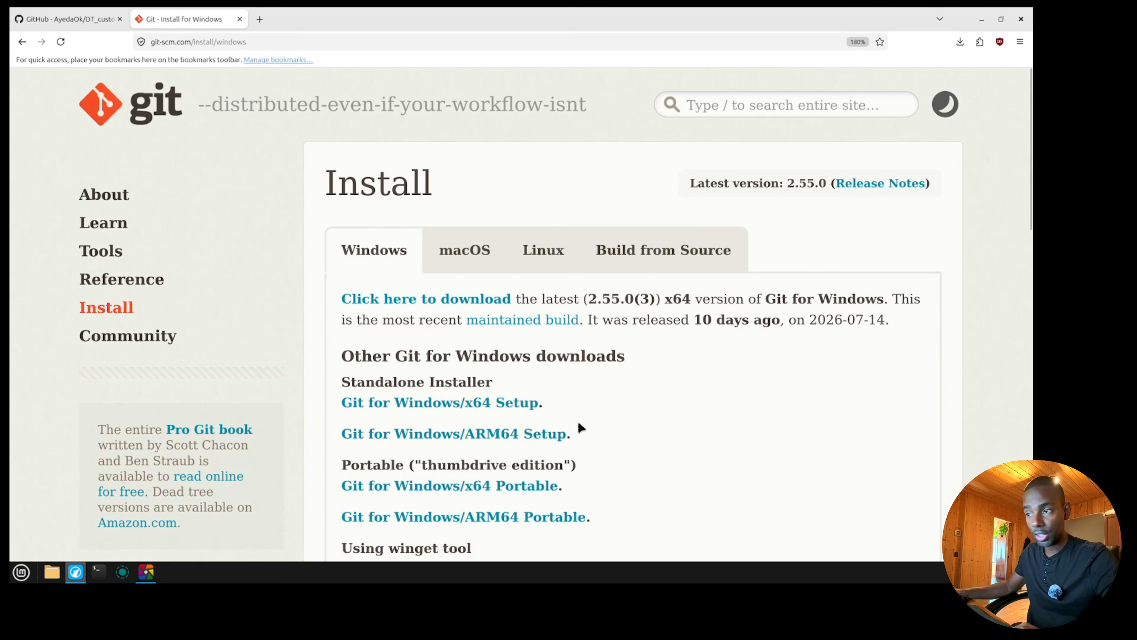
pyautogui.moveTo(576, 433); pyautogui.dragTo(343, 382)
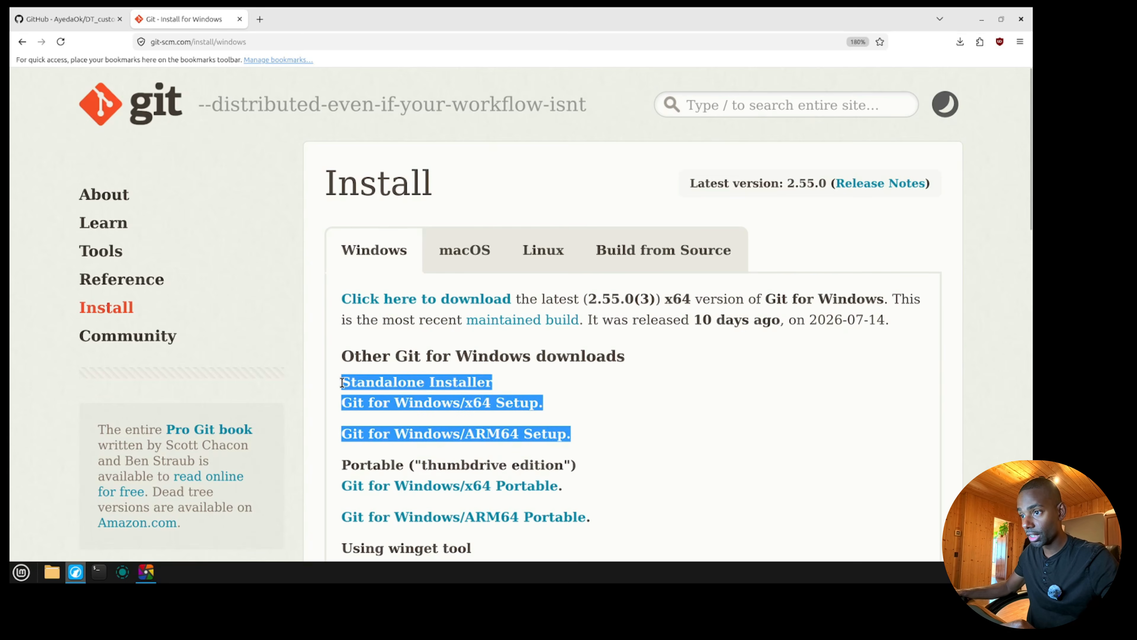
pyautogui.click(546, 349)
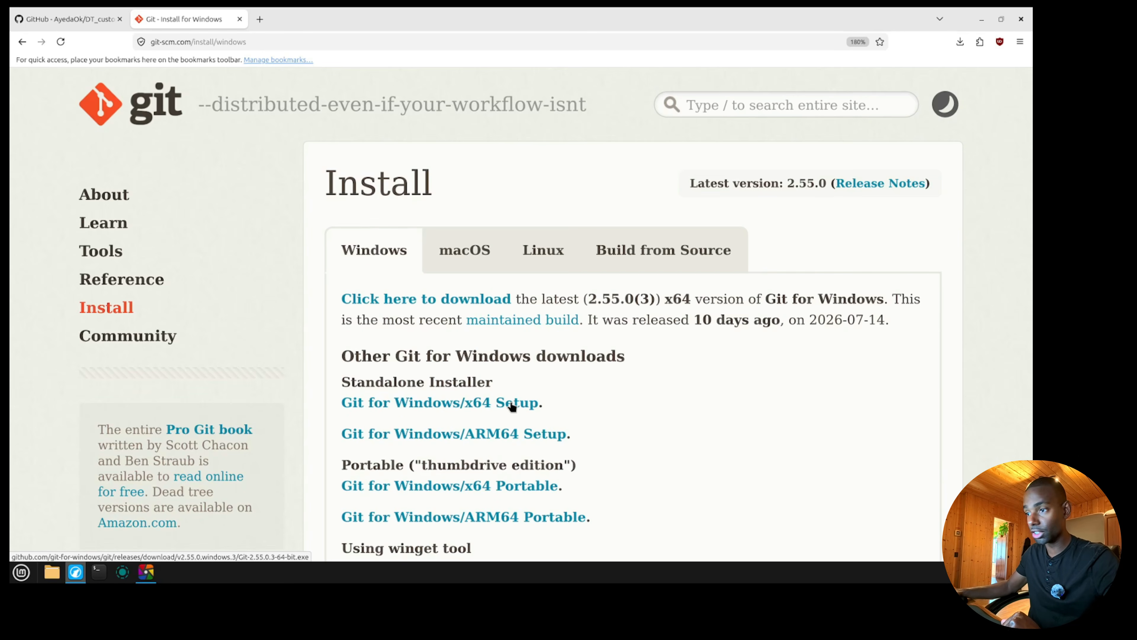
# Show the macOS install options for Git and copy the Homebrew command "brew install git".
pyautogui.click(465, 250)
pyautogui.scroll(-5, 502, 353)
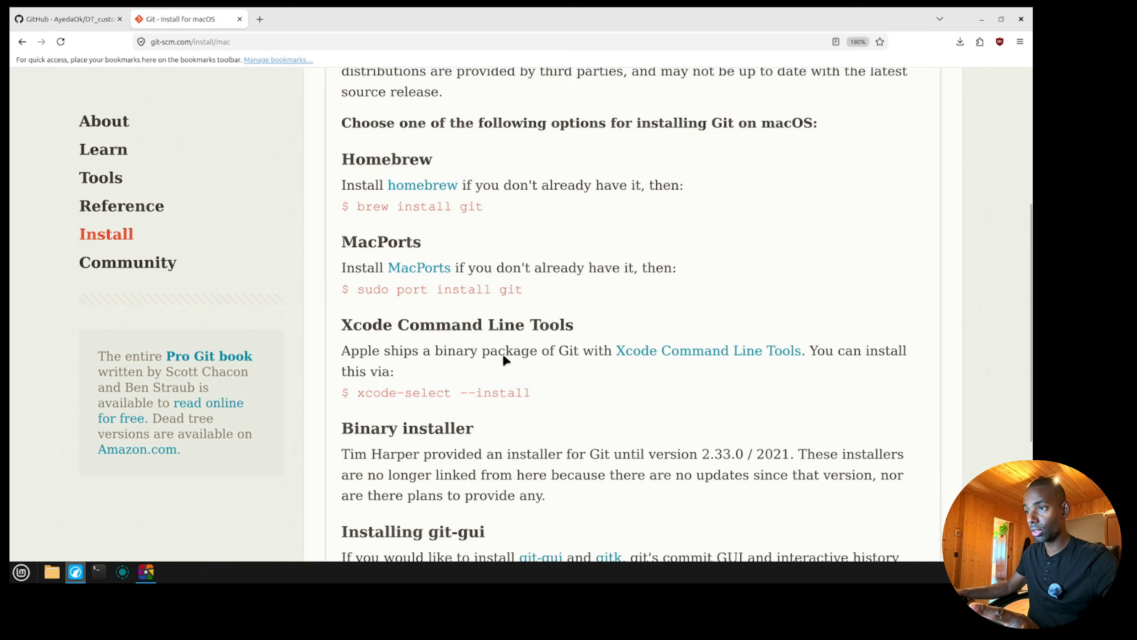
pyautogui.scroll(3, 505, 359)
pyautogui.moveTo(484, 348); pyautogui.dragTo(357, 349)
pyautogui.rightClick(410, 346)
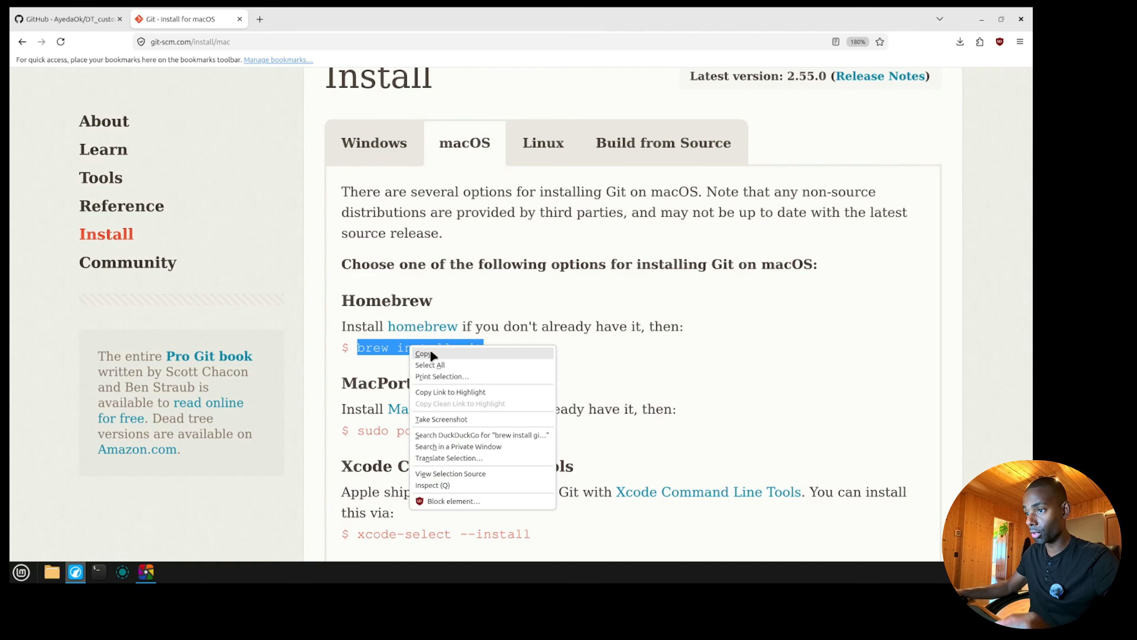
pyautogui.click(423, 353)
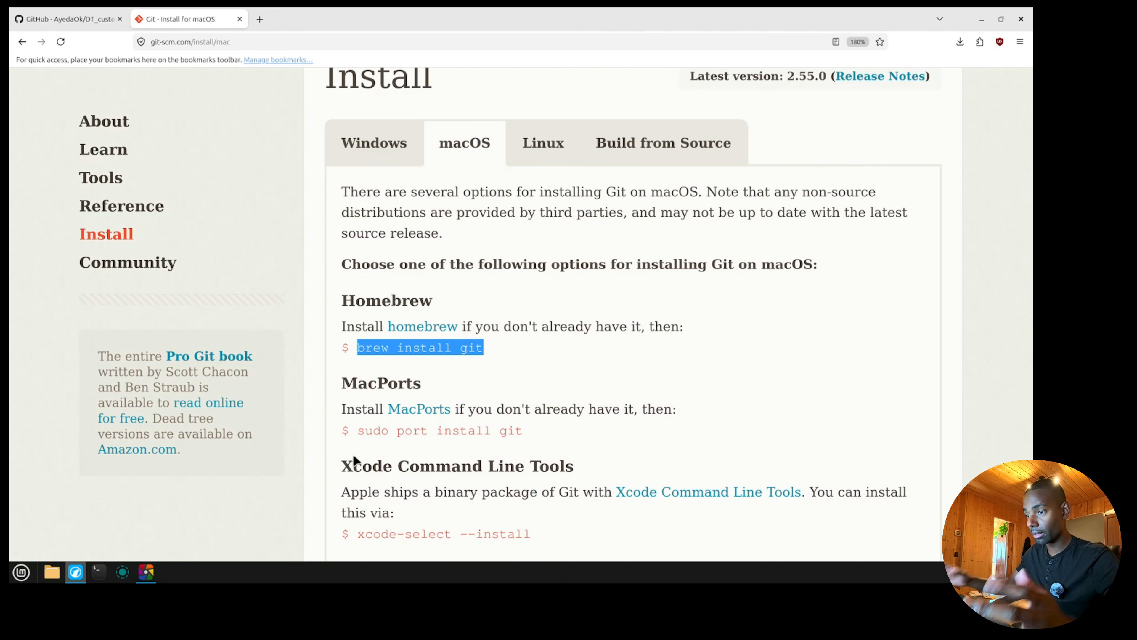
pyautogui.click(575, 429)
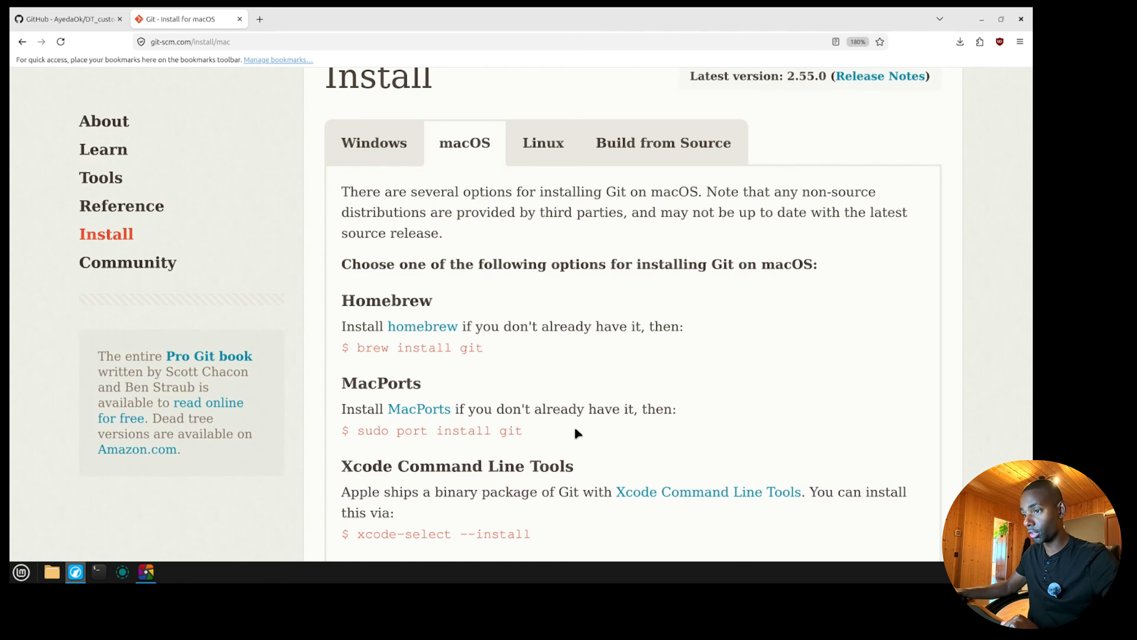
# Show the Linux install options for Git and copy the Debian/Ubuntu command "apt-get install git".
pyautogui.click(536, 150)
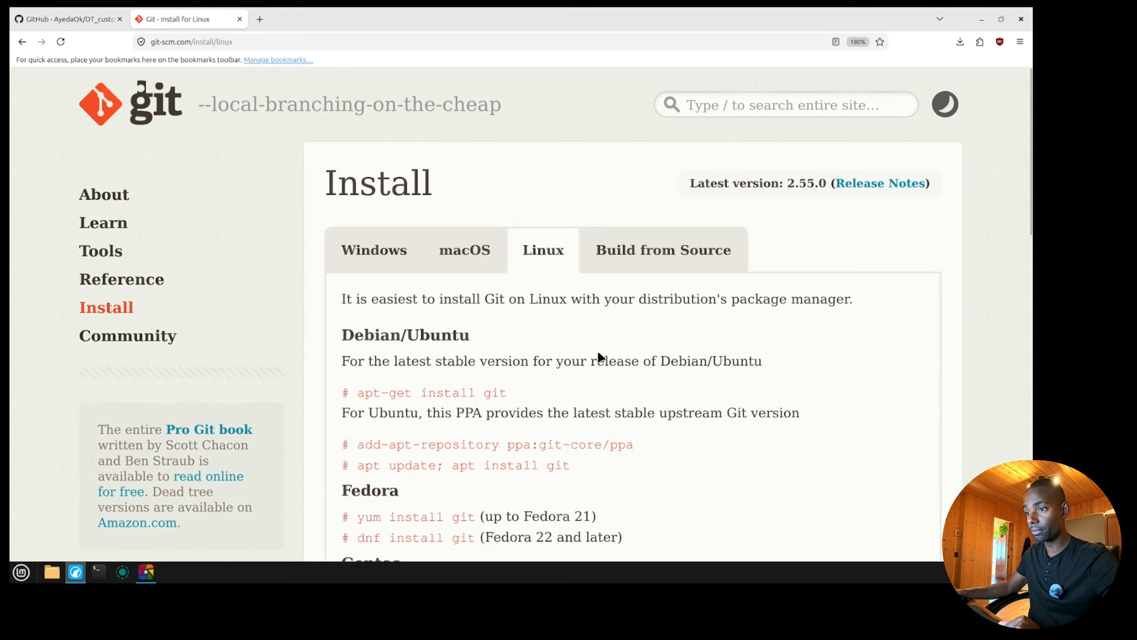
pyautogui.scroll(-5, 598, 355)
pyautogui.moveTo(453, 178); pyautogui.dragTo(358, 179)
pyautogui.rightClick(370, 175)
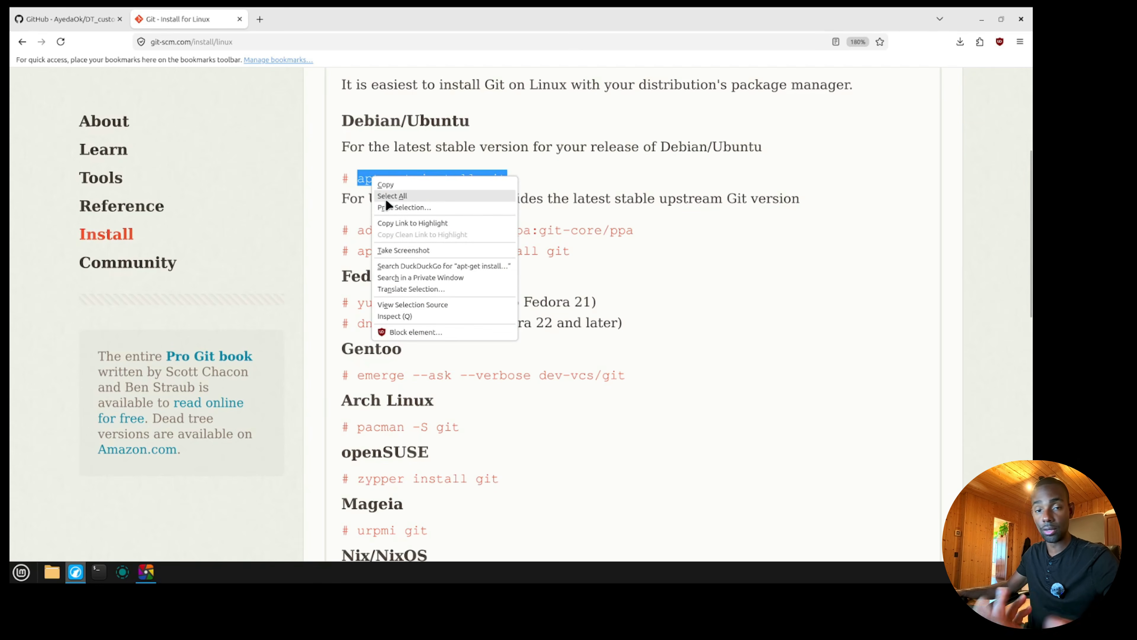
pyautogui.click(385, 185)
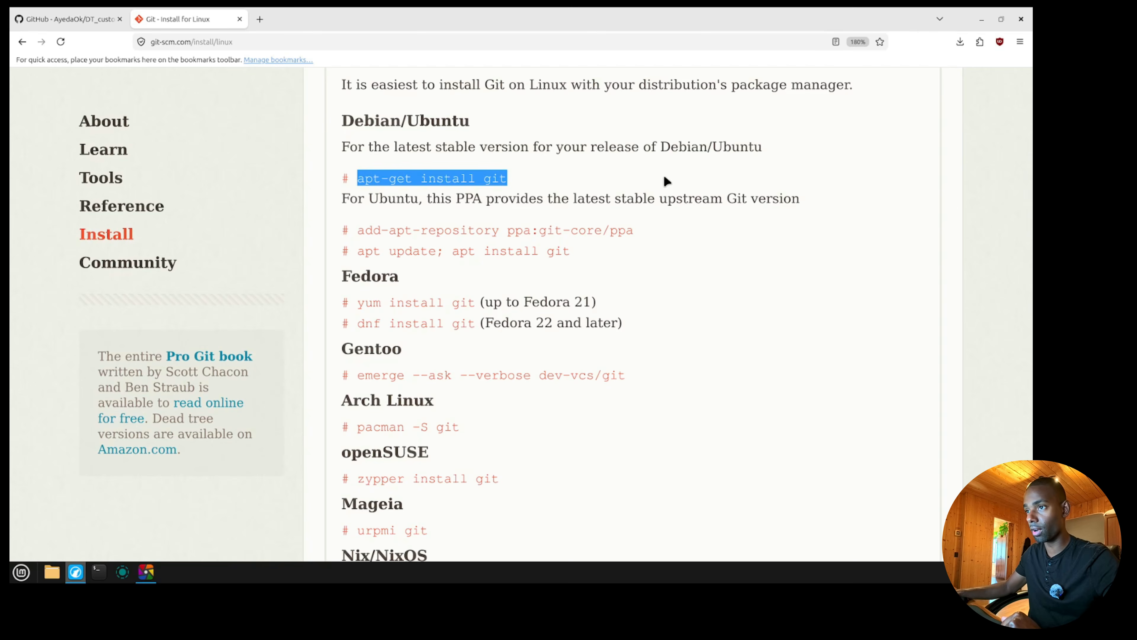
pyautogui.click(665, 178)
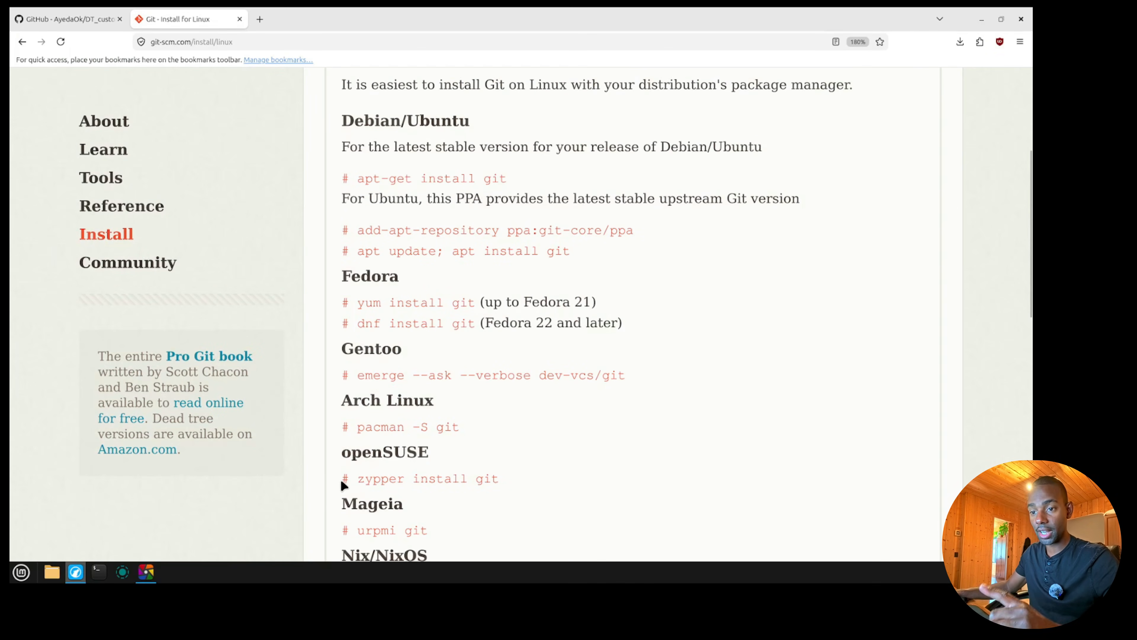
# Switch to the terminal and install Git with "sudo apt install git", authenticating with the account password.
pyautogui.click(100, 572)
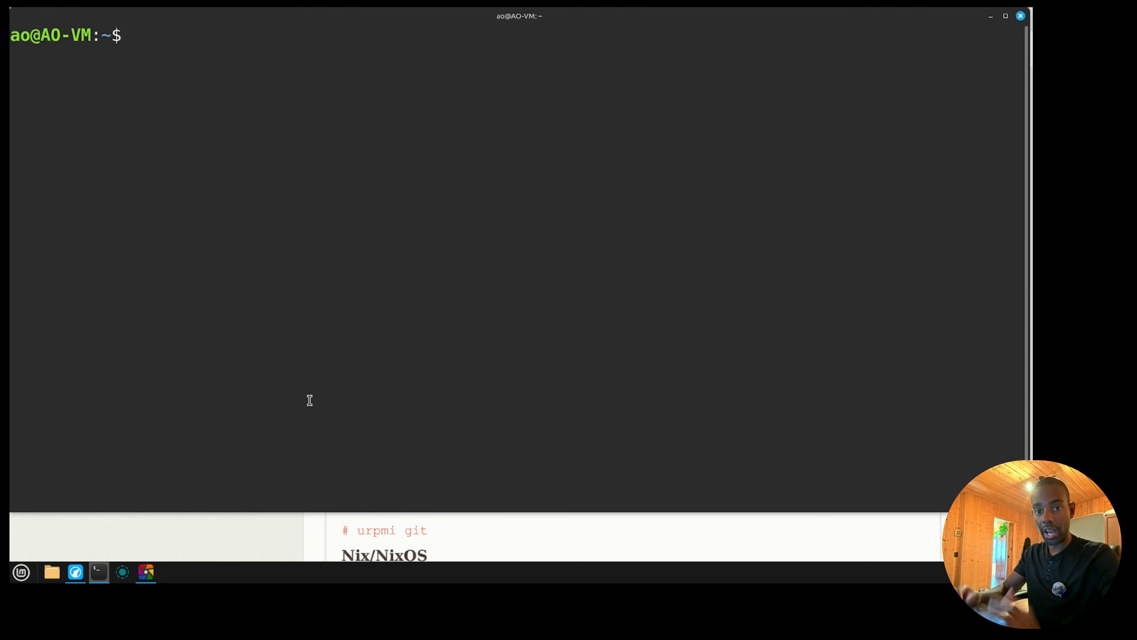
pyautogui.write('sudo apt install git')
pyautogui.press('Return')
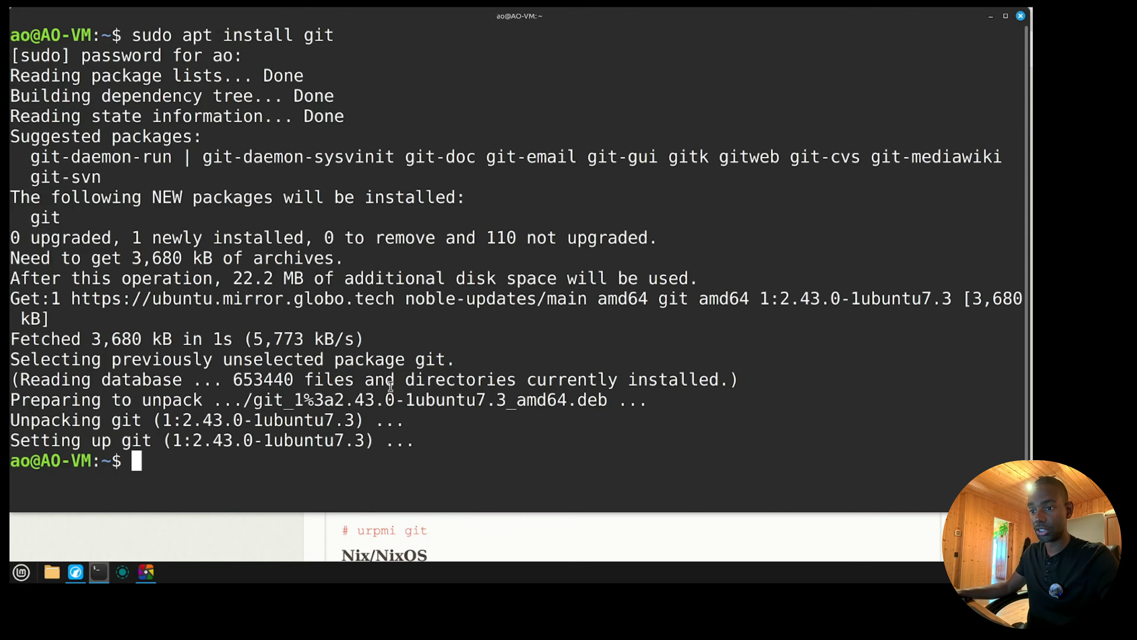
# Return to the browser and copy the web address of the DT_custom_script GitHub repository.
pyautogui.click(261, 525)
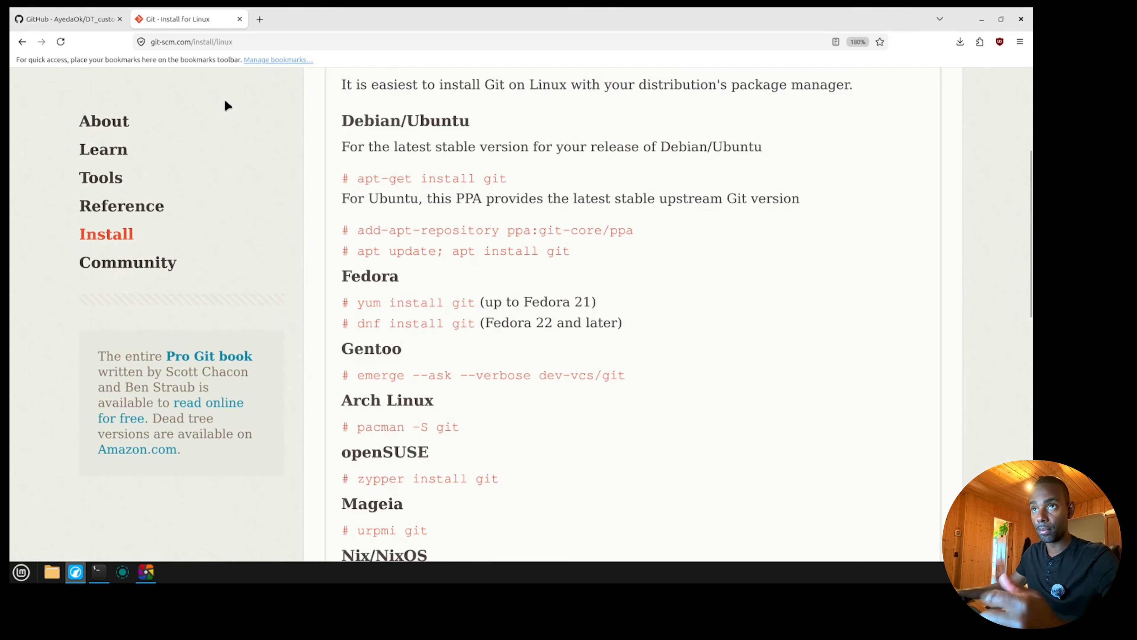
pyautogui.click(94, 28)
pyautogui.moveTo(285, 42); pyautogui.dragTo(127, 42)
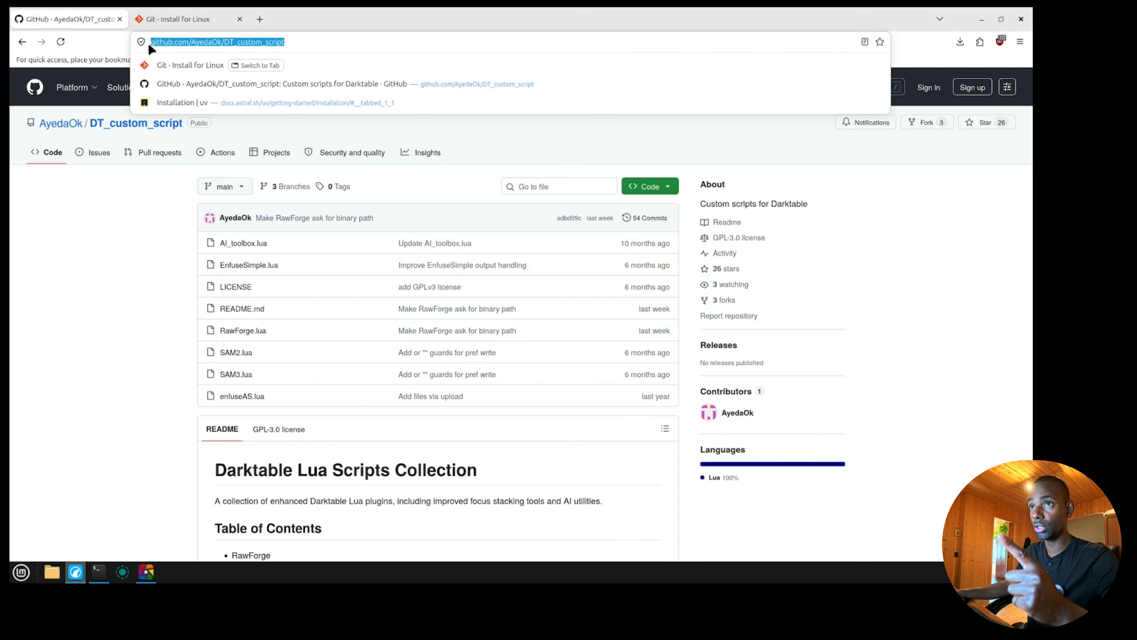
pyautogui.rightClick(169, 46)
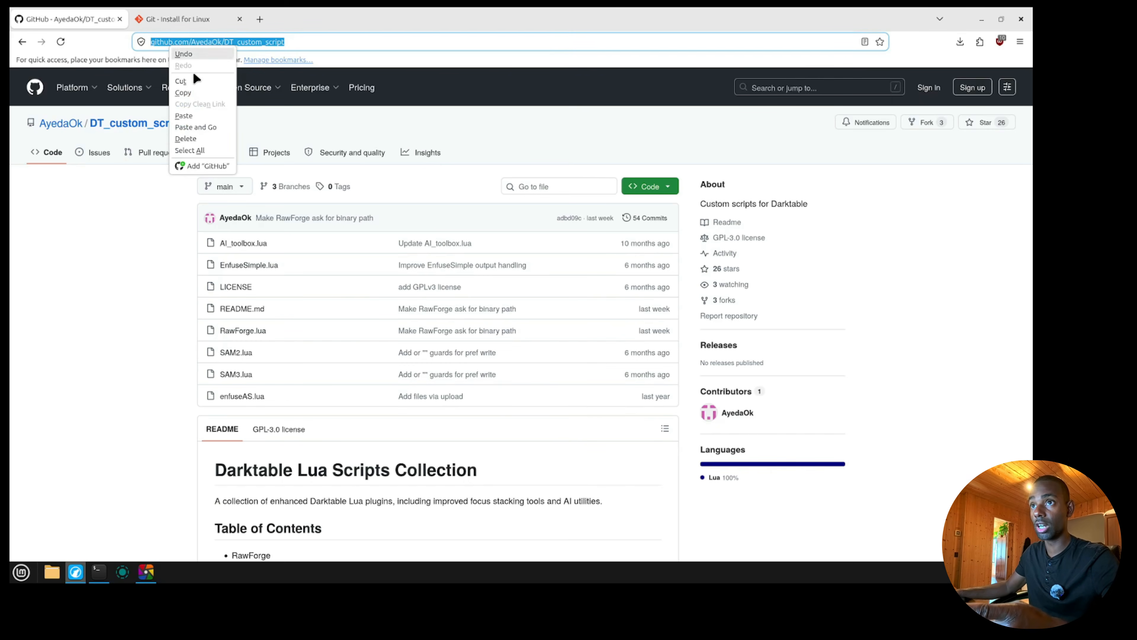
pyautogui.click(188, 92)
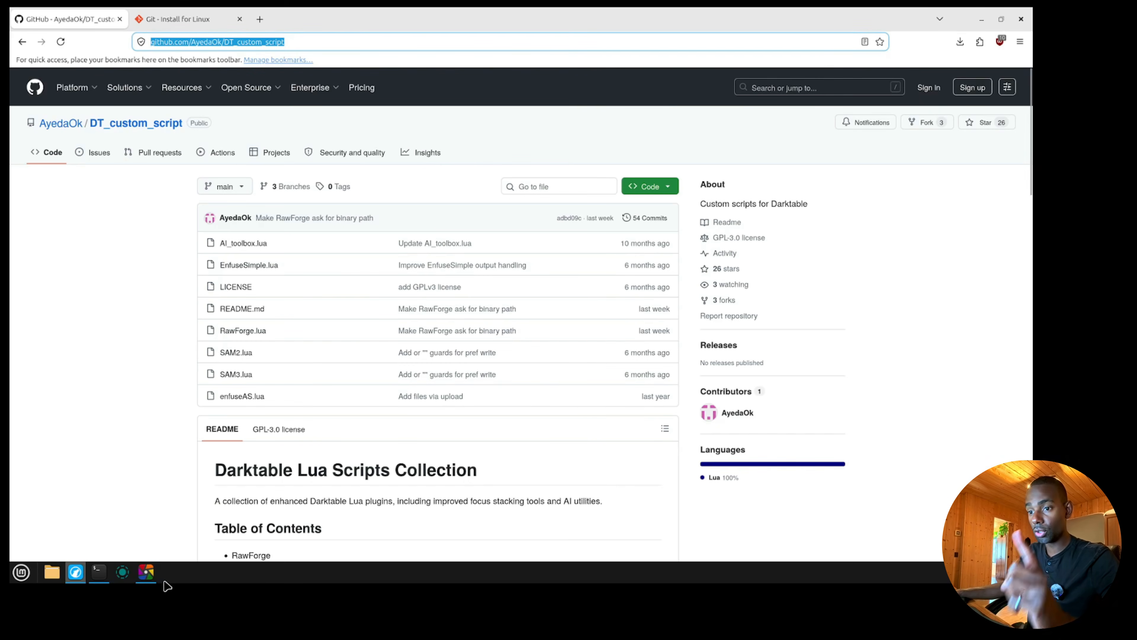
# Switch to darktable, close it and launch it again.
pyautogui.click(147, 573)
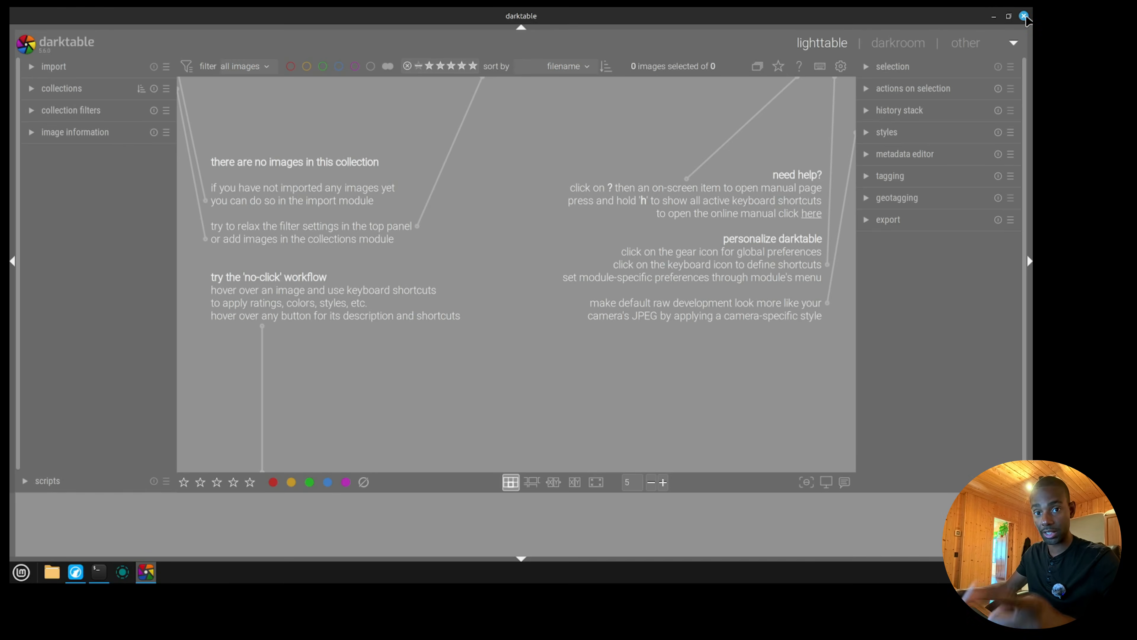
pyautogui.click(1024, 16)
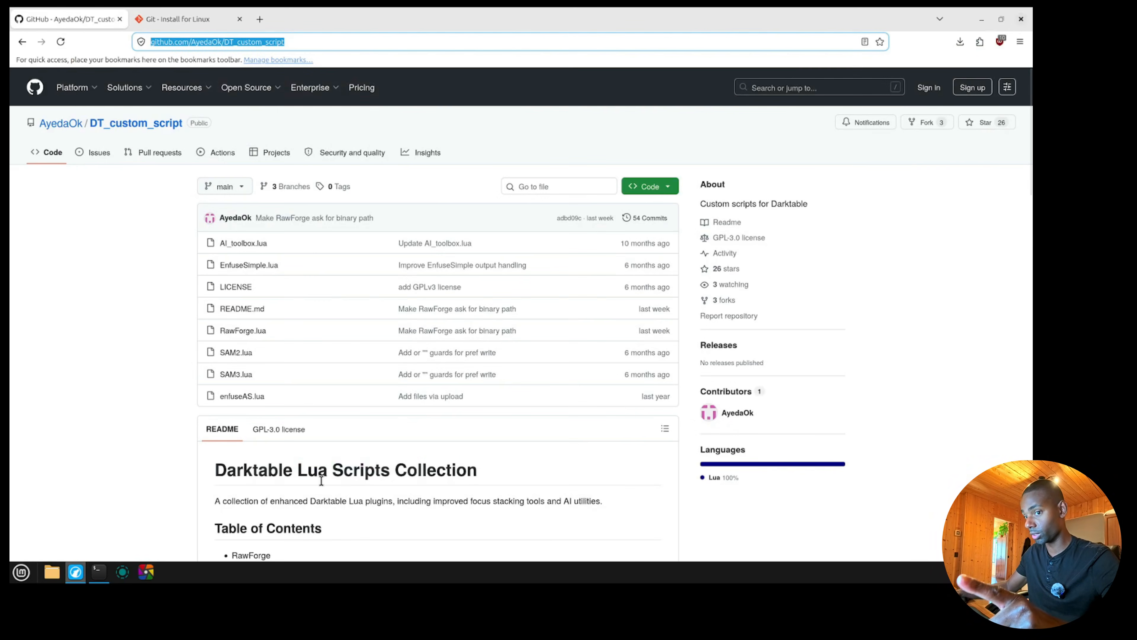
pyautogui.click(146, 569)
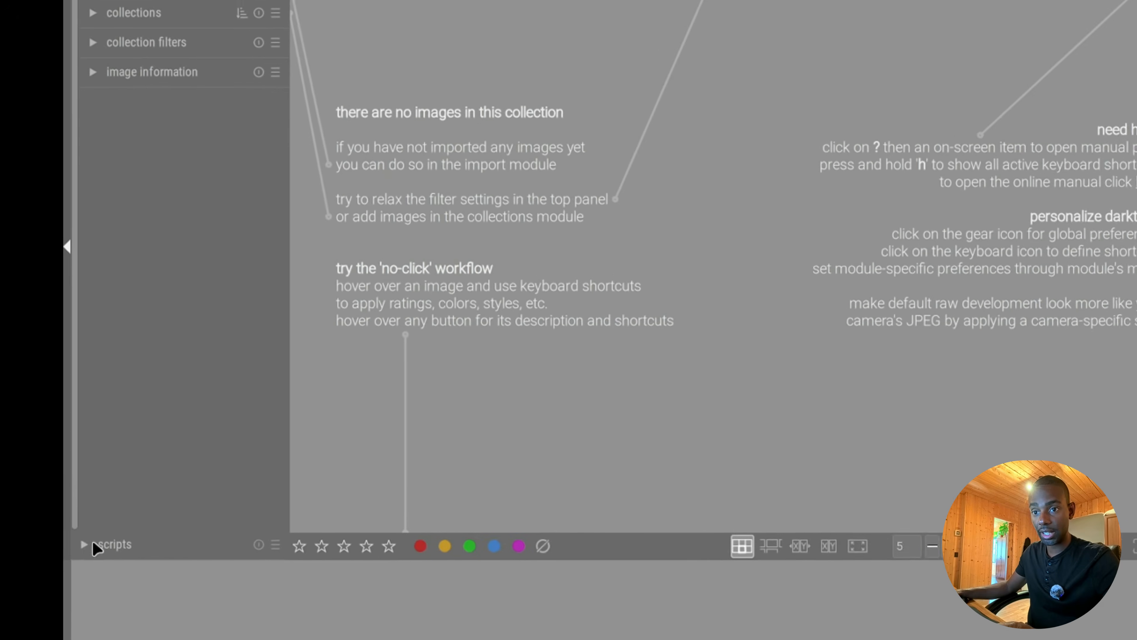
# Expand the scripts module in the lighttable and set its action to install/update scripts.
pyautogui.click(25, 480)
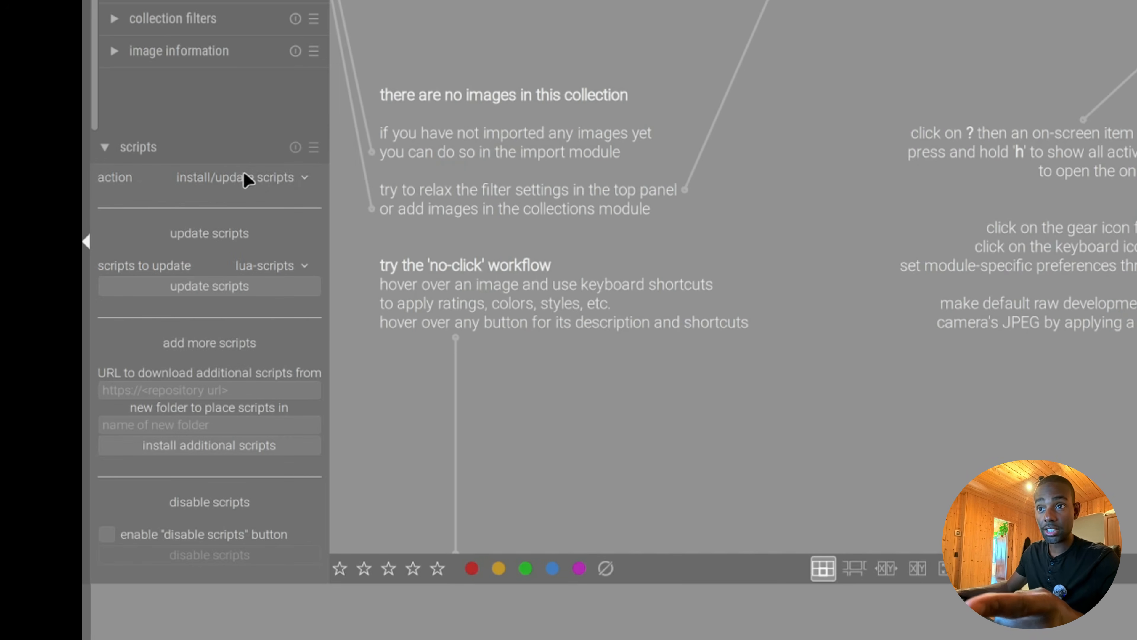
pyautogui.click(247, 178)
pyautogui.click(249, 207)
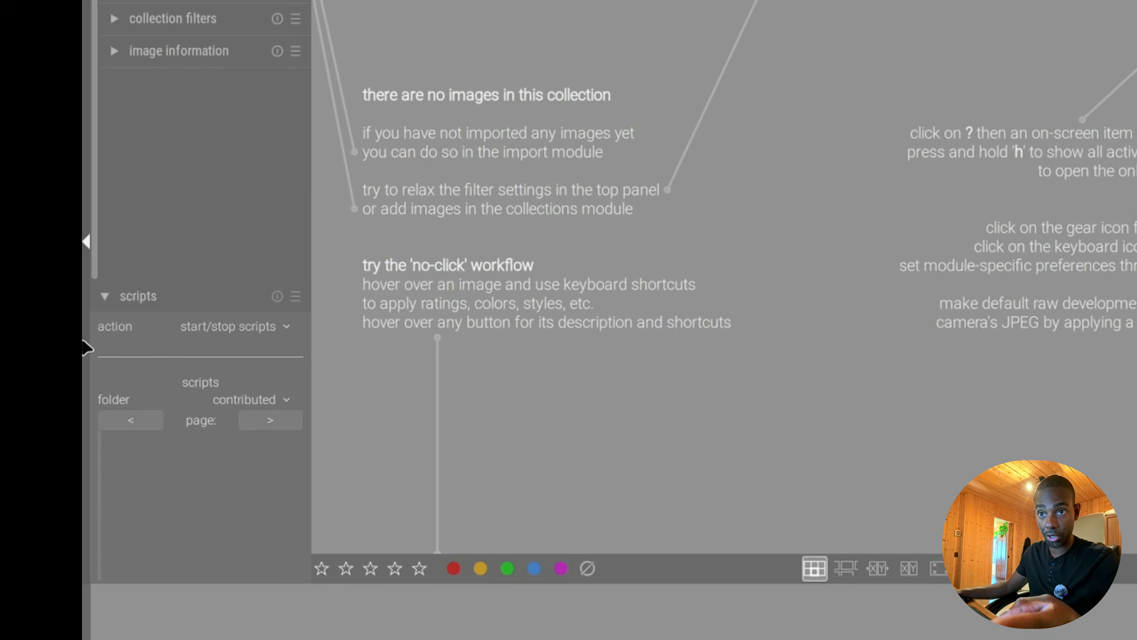
pyautogui.click(218, 326)
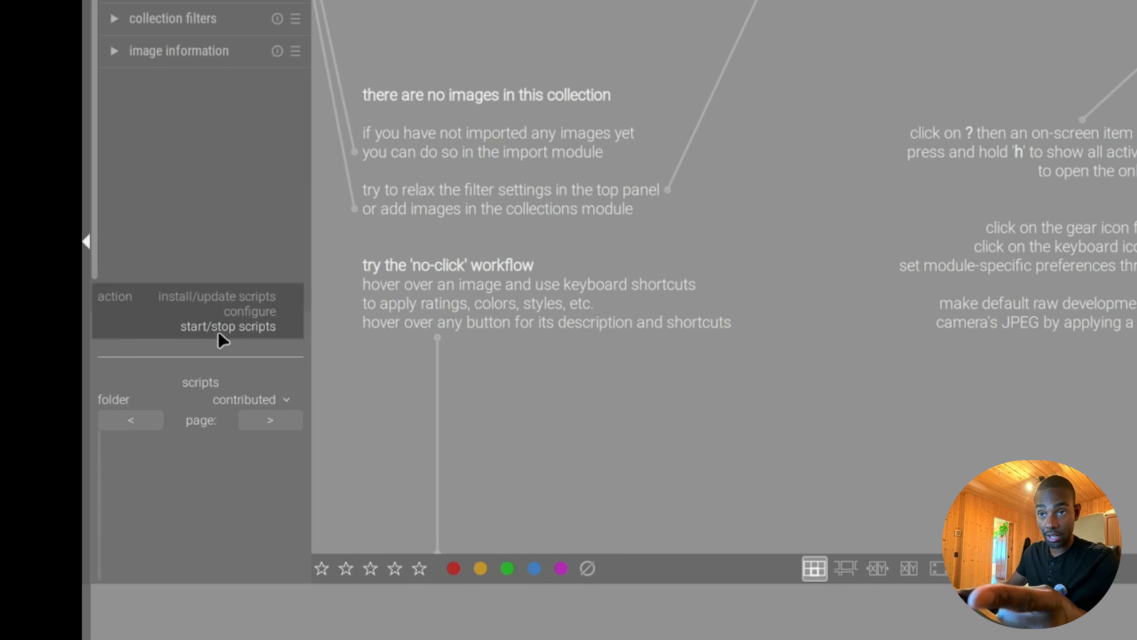
pyautogui.click(222, 297)
# Install additional scripts from the copied DT_custom_script repository URL into a new folder named Custom.
pyautogui.click(188, 391)
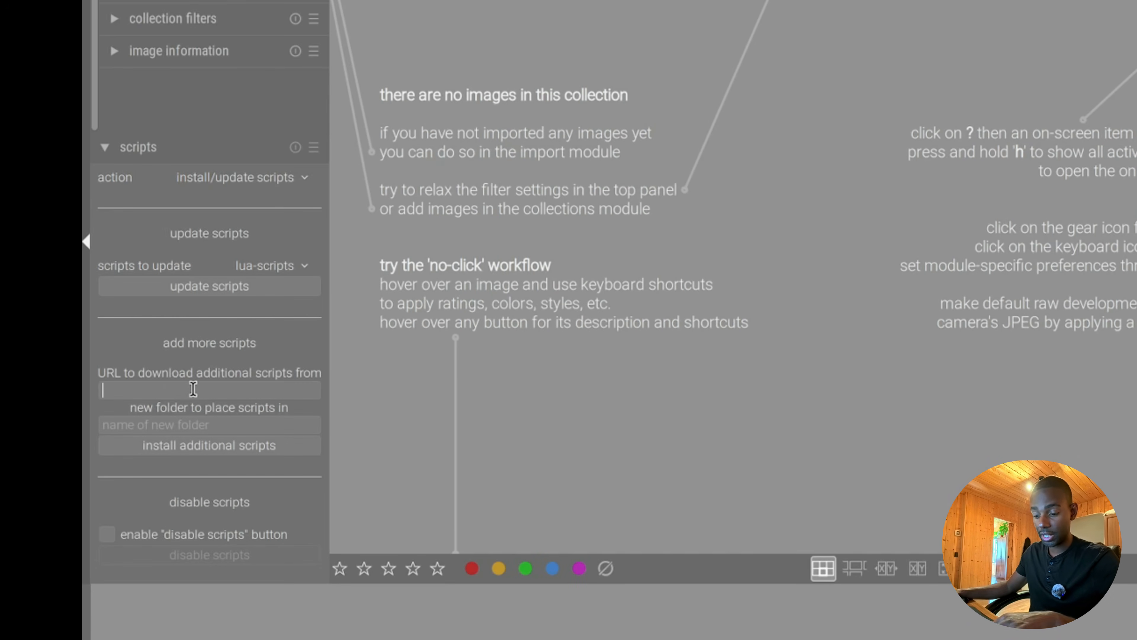
pyautogui.hotkey('ctrl', 'v')
pyautogui.moveTo(271, 391); pyautogui.dragTo(132, 390)
pyautogui.click(161, 425)
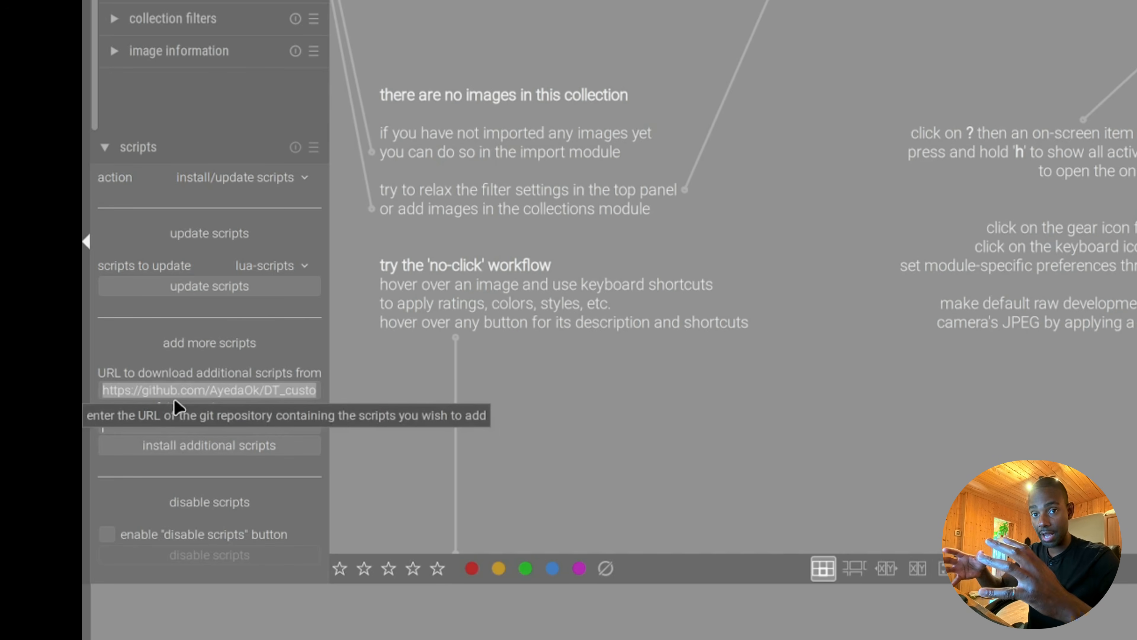
pyautogui.write('Cu')
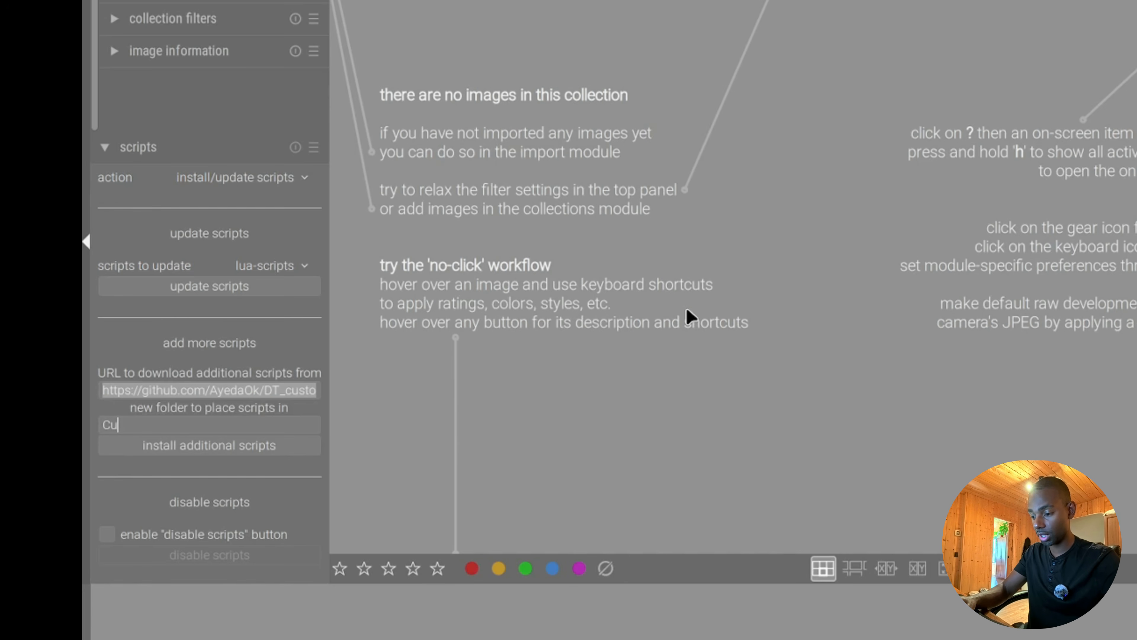
pyautogui.write('stom')
pyautogui.moveTo(274, 390)
pyautogui.mouseDown()
pyautogui.moveTo(120, 390)
pyautogui.moveTo(296, 390)
pyautogui.mouseUp()
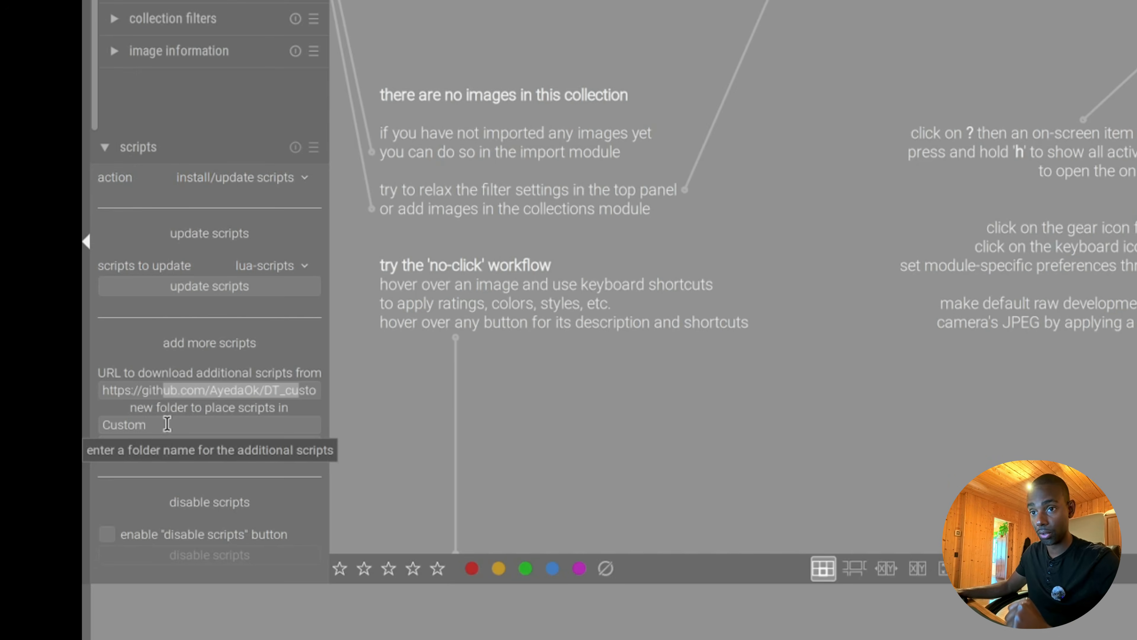
pyautogui.click(230, 448)
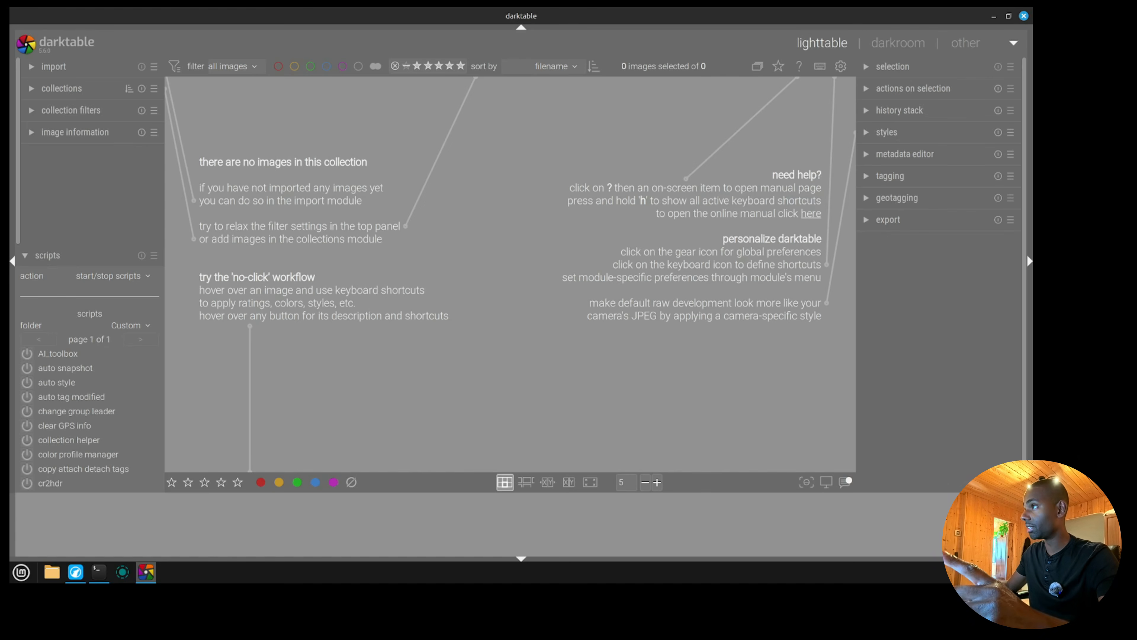
# Restart darktable and display the scripts in the Custom folder with the start/stop scripts action.
pyautogui.click(1024, 16)
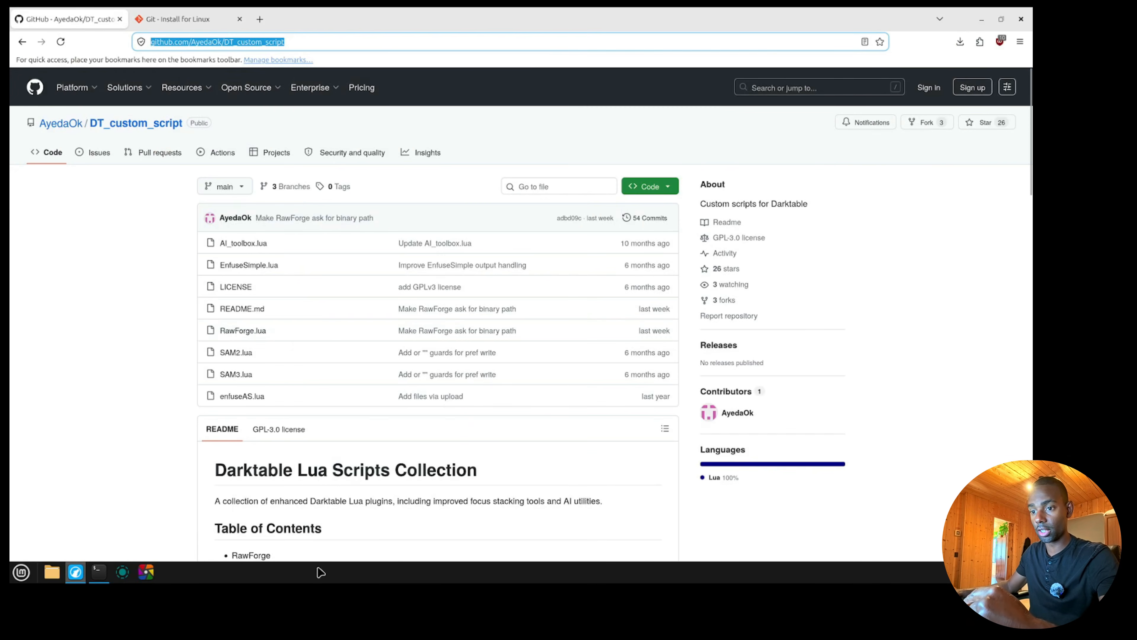
pyautogui.click(146, 573)
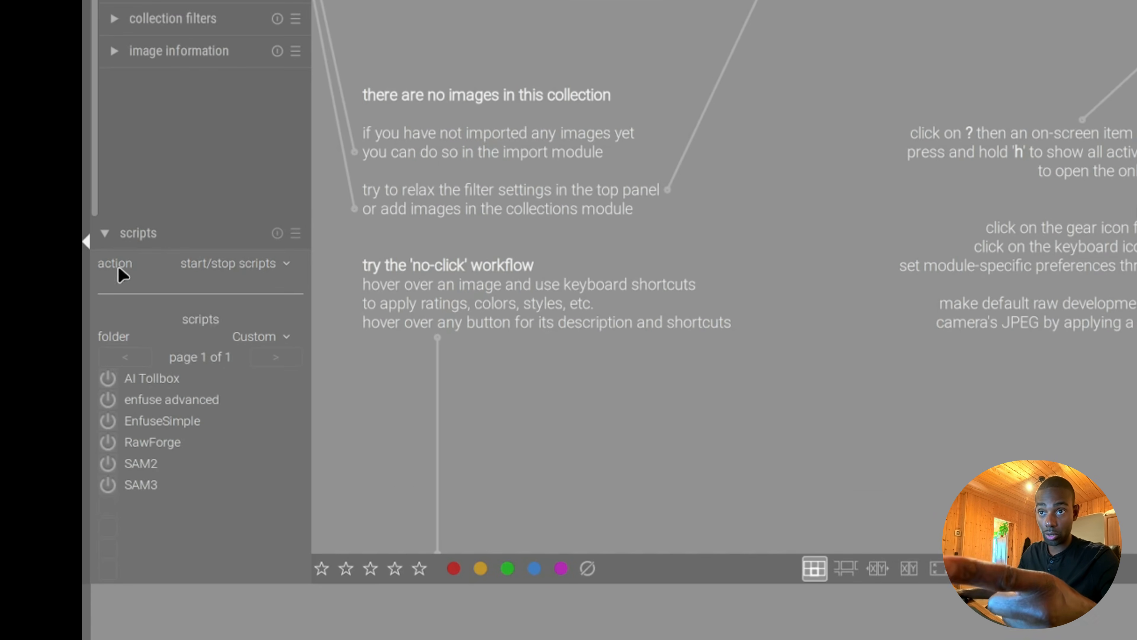
pyautogui.click(251, 262)
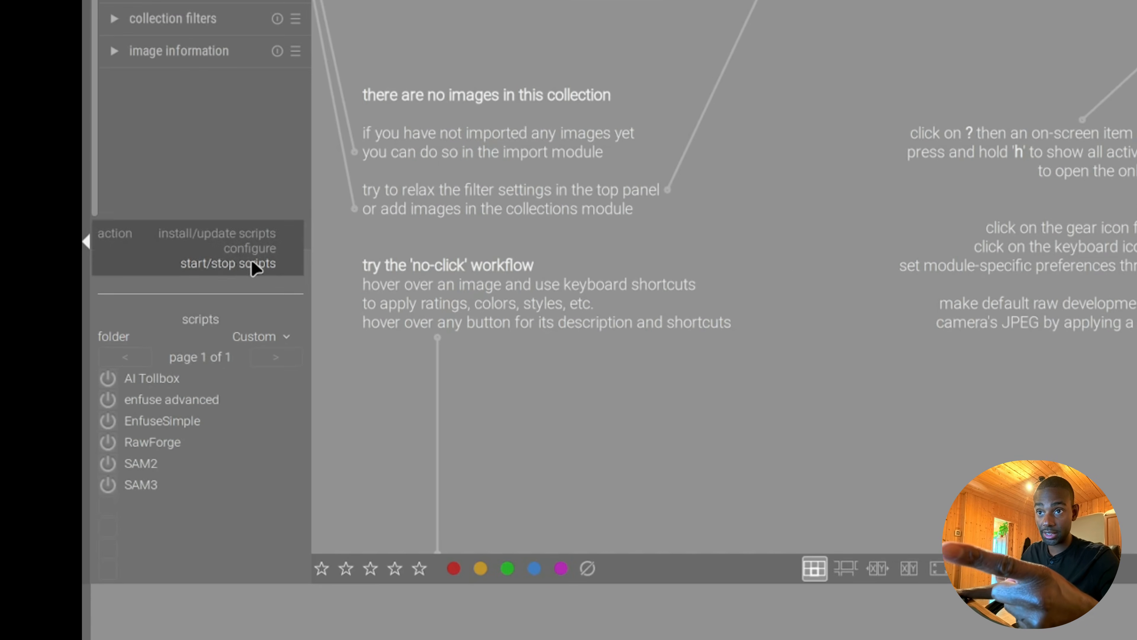
pyautogui.click(212, 268)
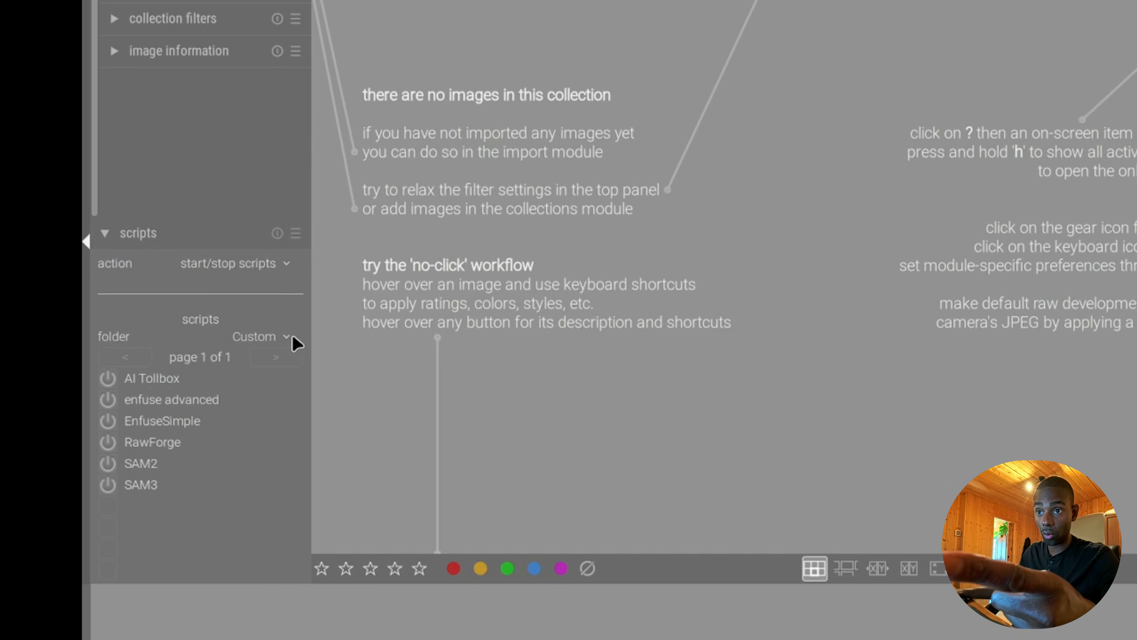
pyautogui.click(274, 336)
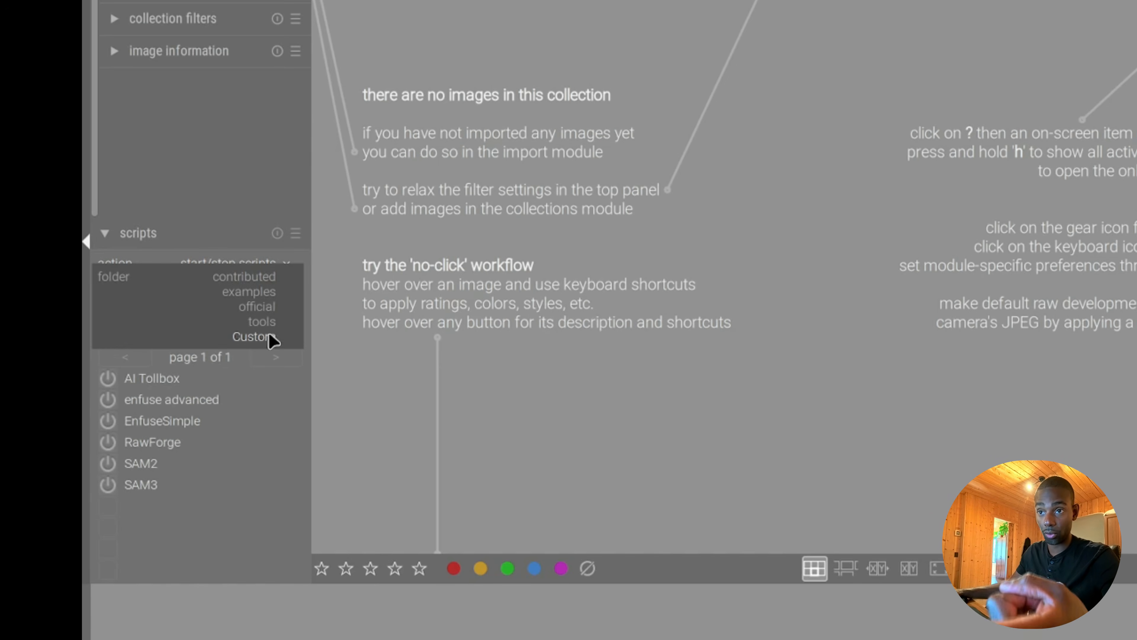
pyautogui.click(272, 338)
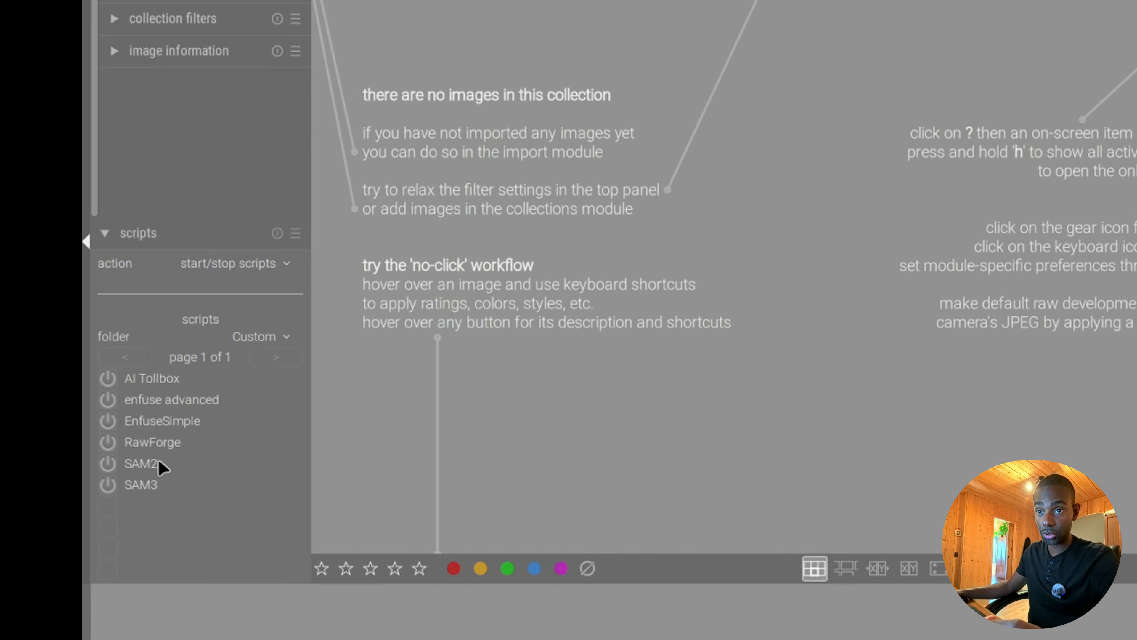
# Start the RawForge script from the Custom folder and stop it again.
pyautogui.click(108, 441)
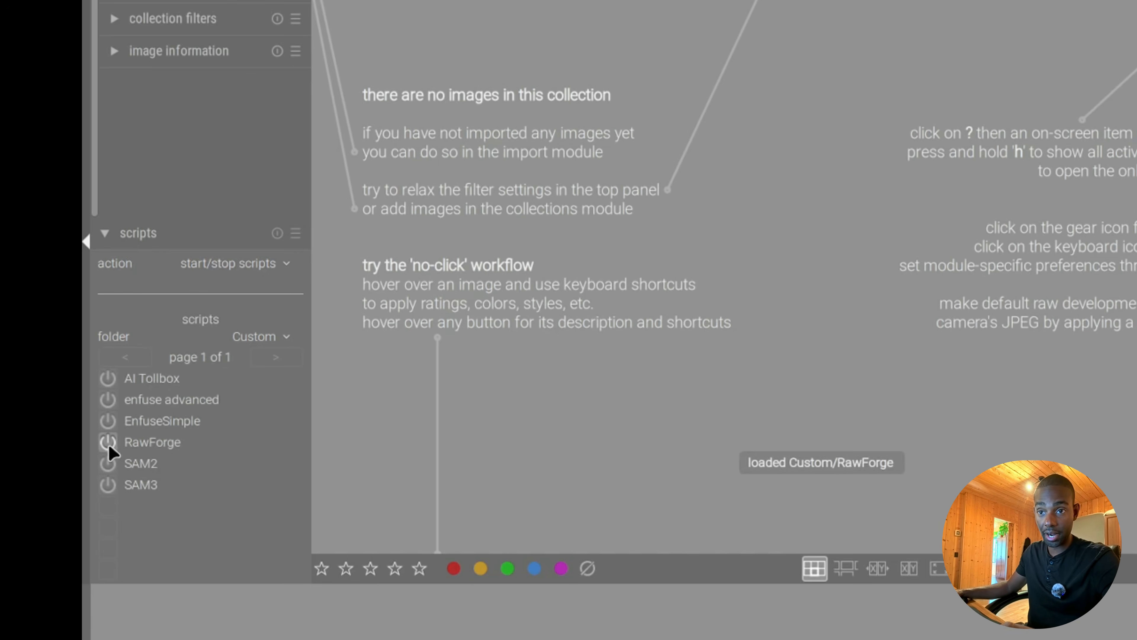
pyautogui.click(107, 441)
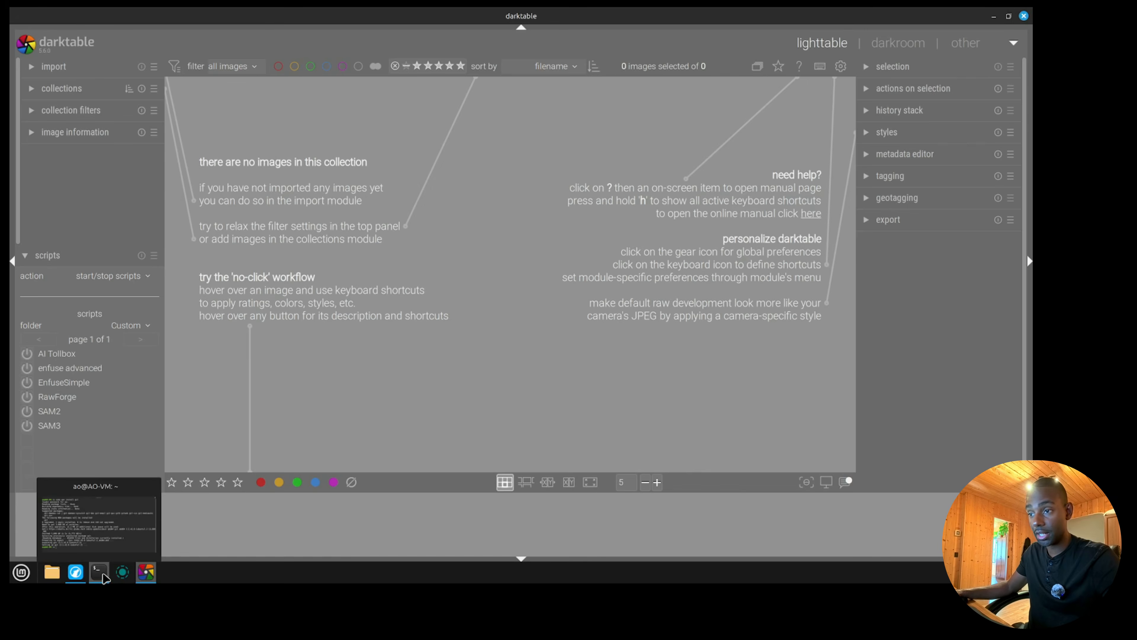
# Switch to the terminal and clear its previous output.
pyautogui.click(100, 572)
pyautogui.write('c')
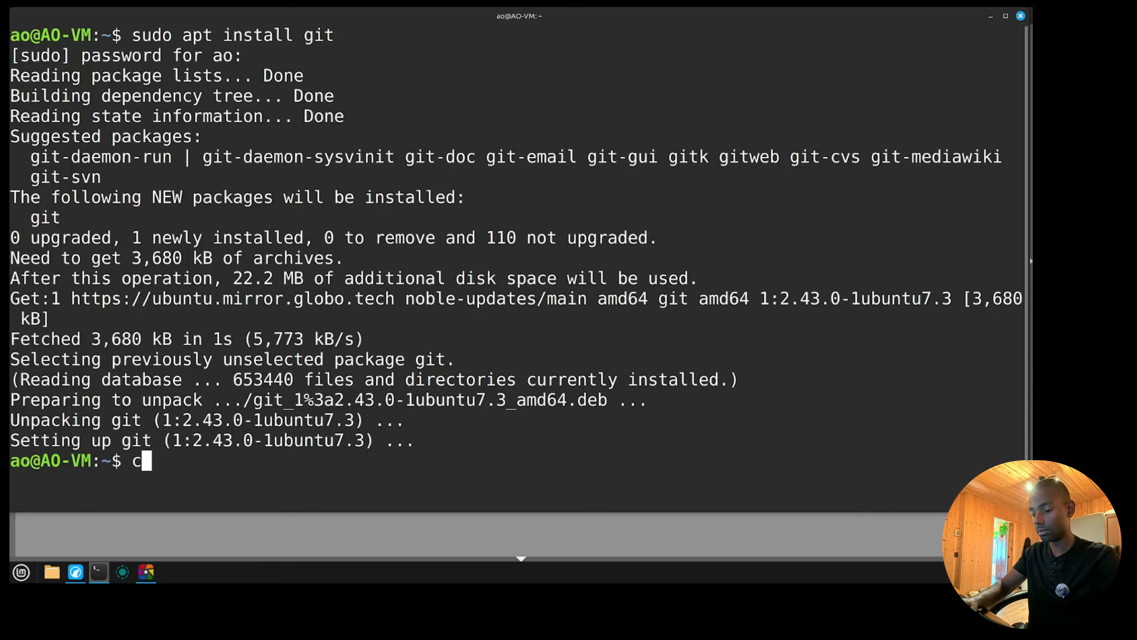
pyautogui.write('lear')
pyautogui.press('Return')
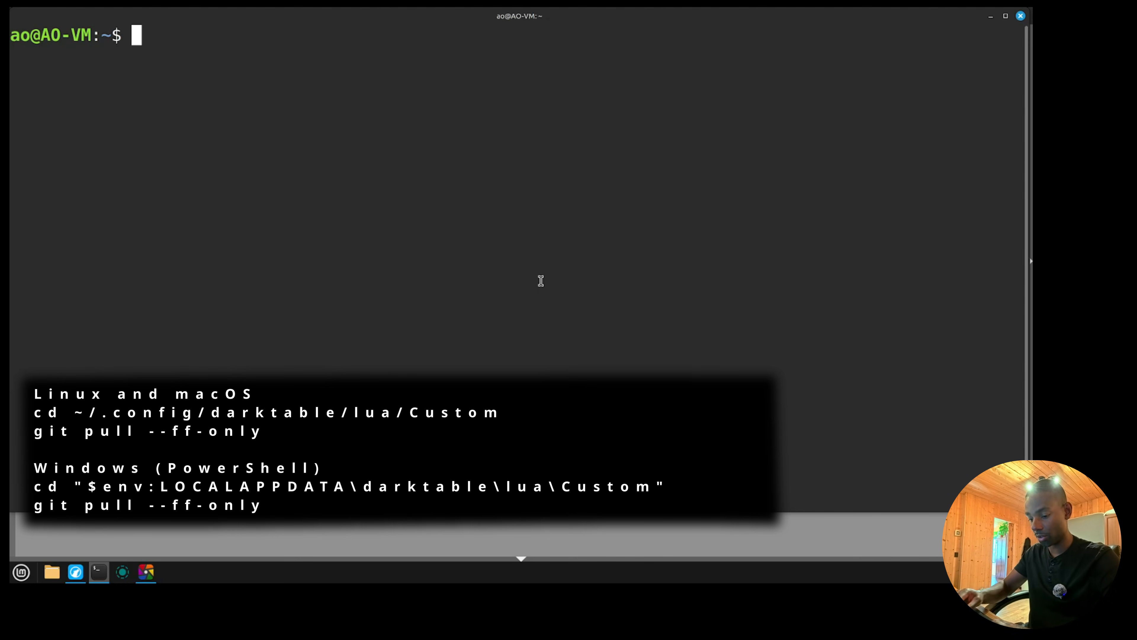
# Change to the $HOME/.config/darktable/lua/Custom/ directory and print the working directory with pwd.
pyautogui.write('cd ')
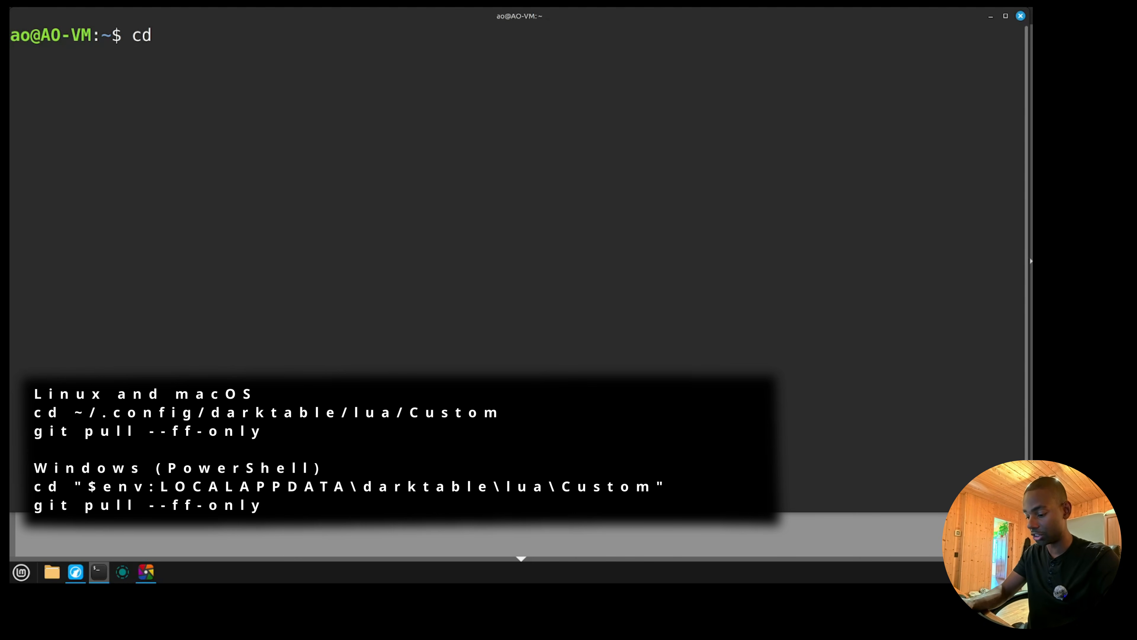
pyautogui.write('$HOM')
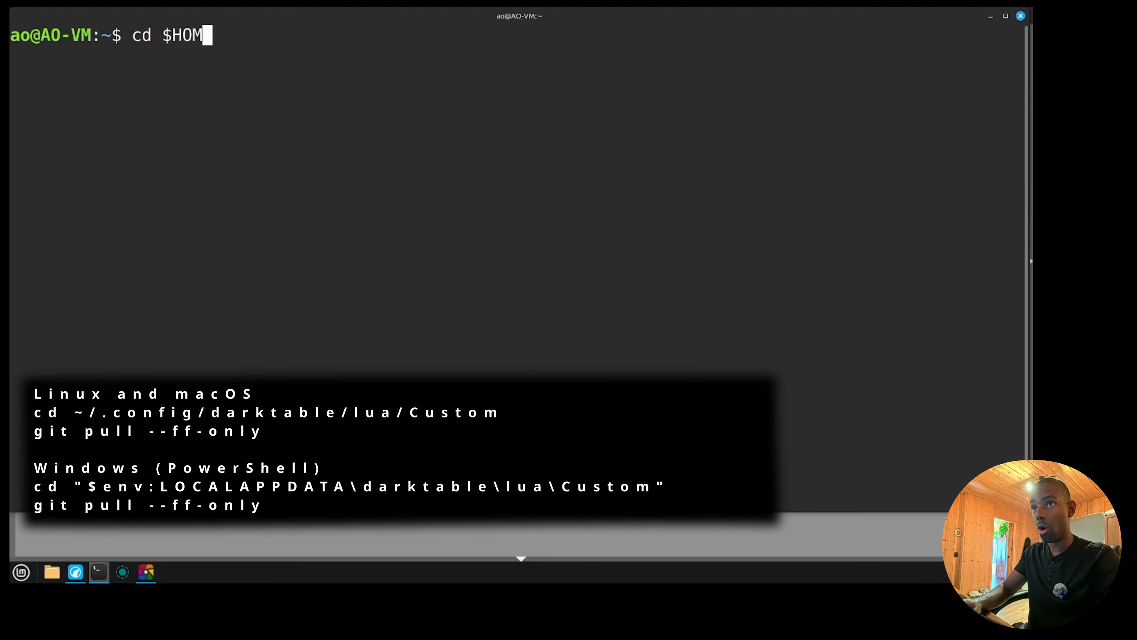
pyautogui.write('E/.config/darktable/')
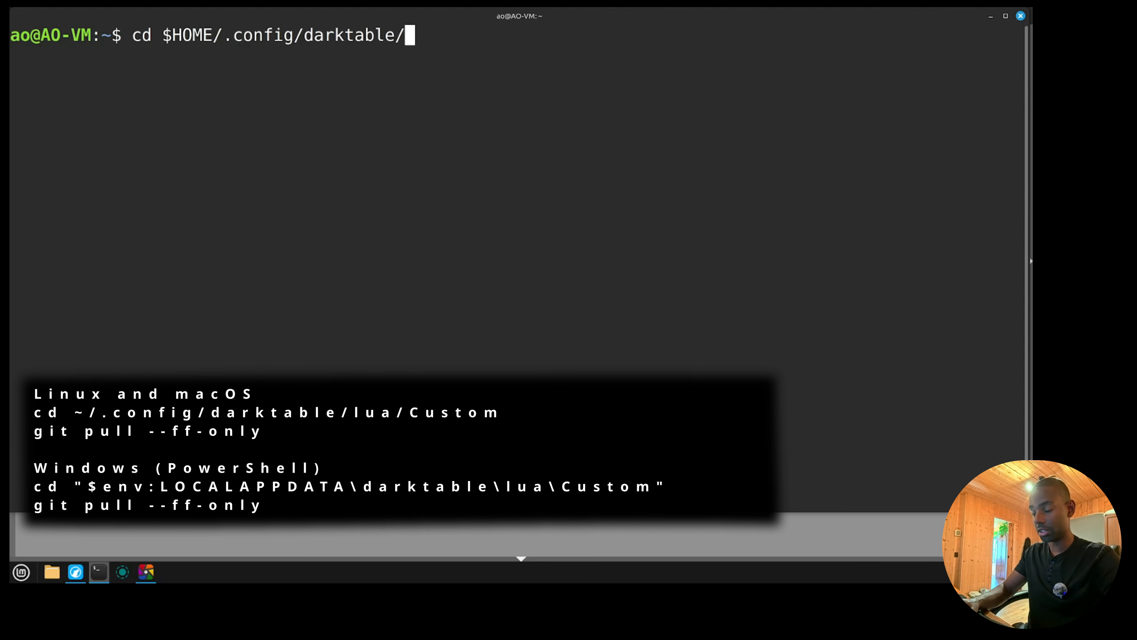
pyautogui.write('lua/Custom/')
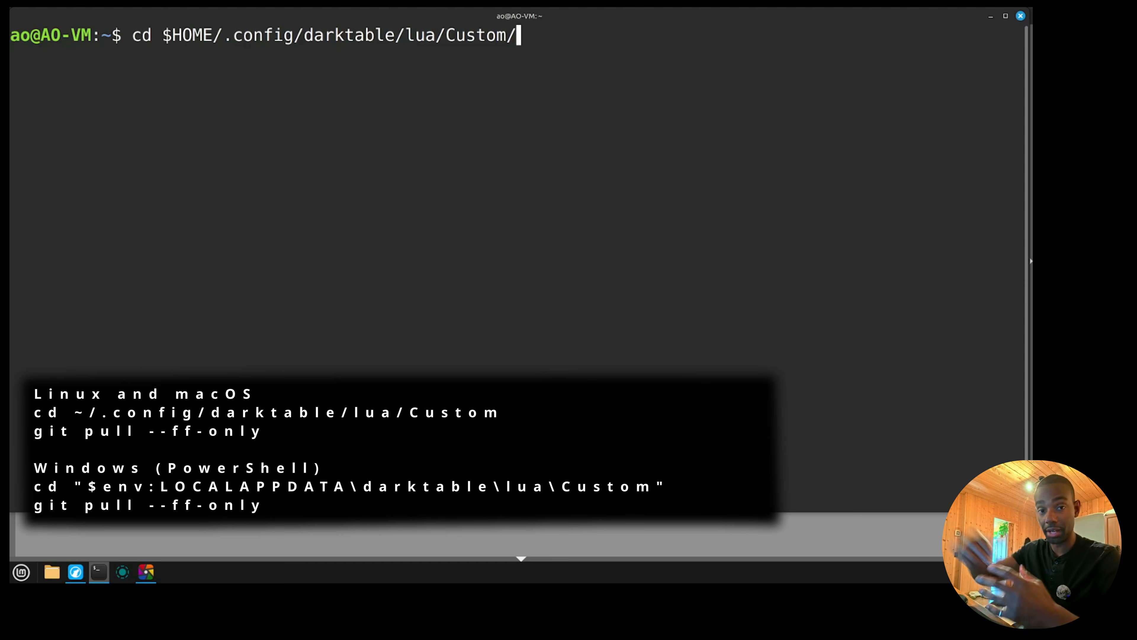
pyautogui.press('Return')
pyautogui.write('pwd')
pyautogui.press('Return')
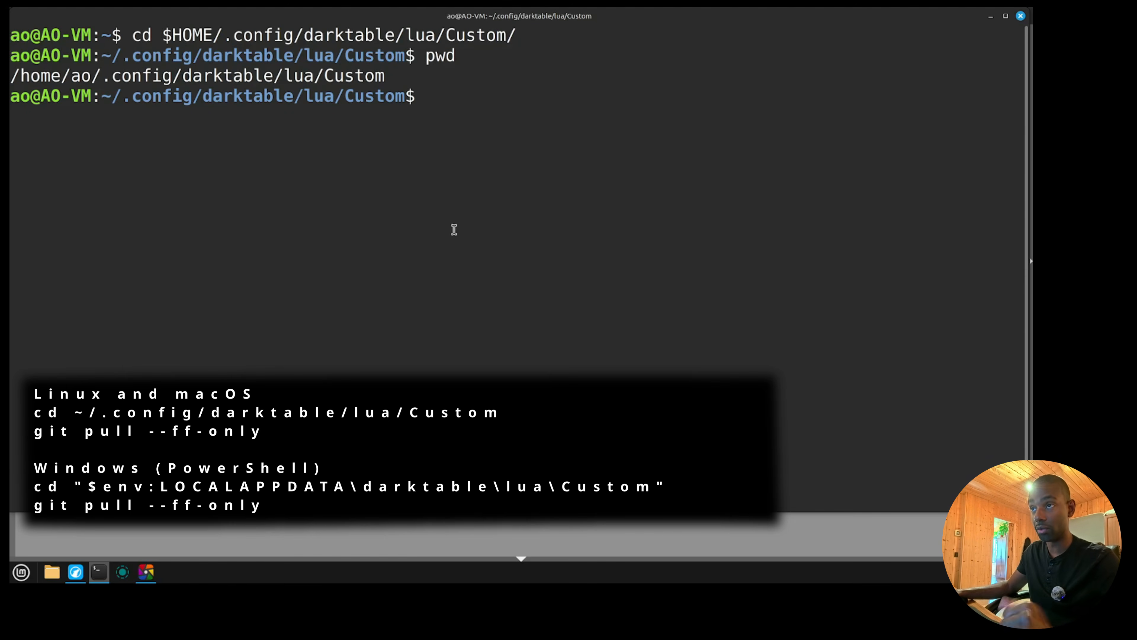
pyautogui.moveTo(133, 35); pyautogui.dragTo(285, 36)
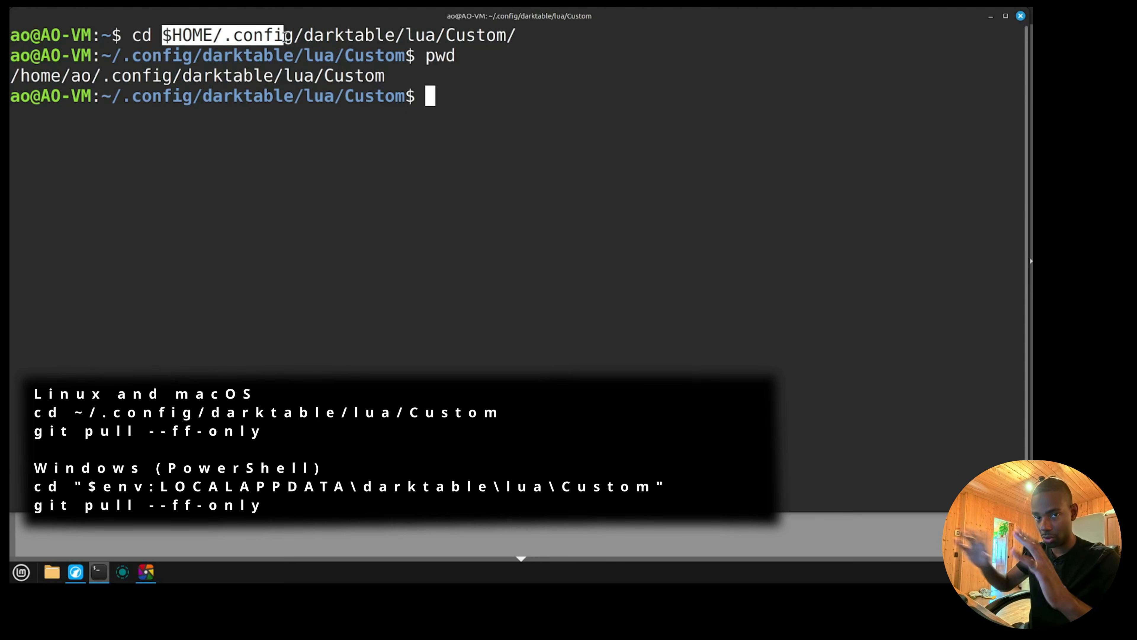
pyautogui.click(273, 202)
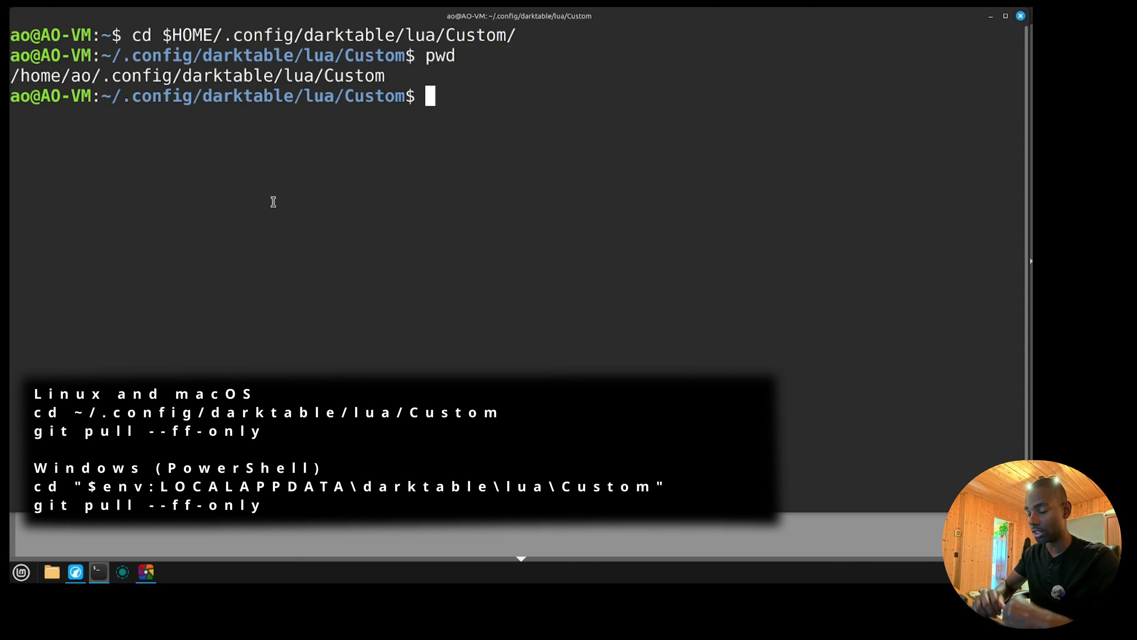
# Update the scripts in the Custom directory by running git pull --ff-only.
pyautogui.write('gi')
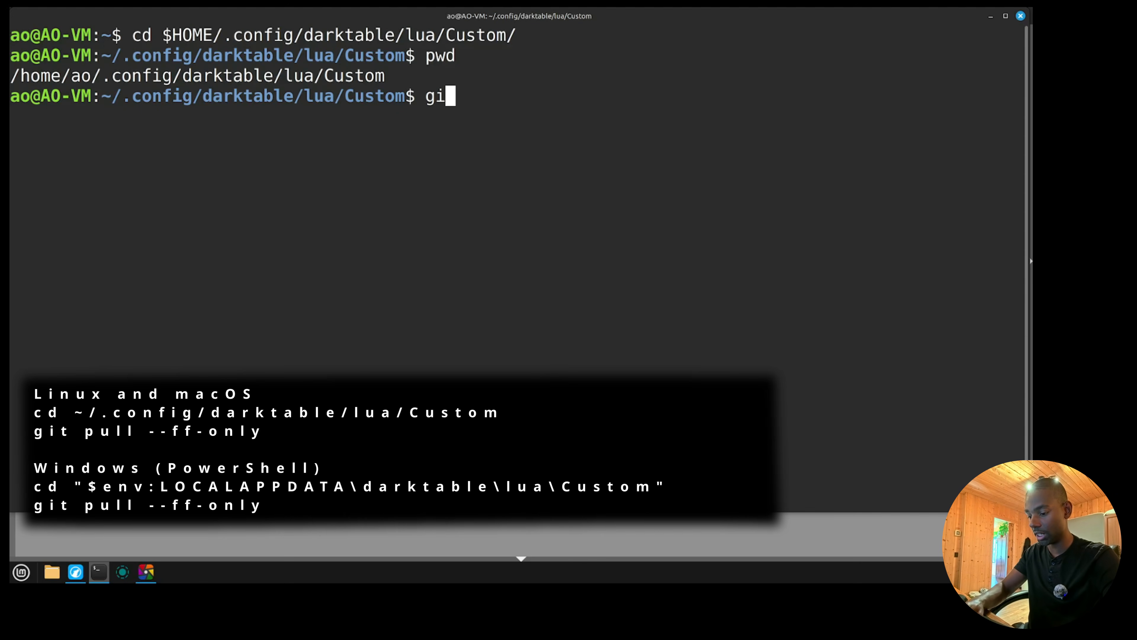
pyautogui.write('t pull --ff')
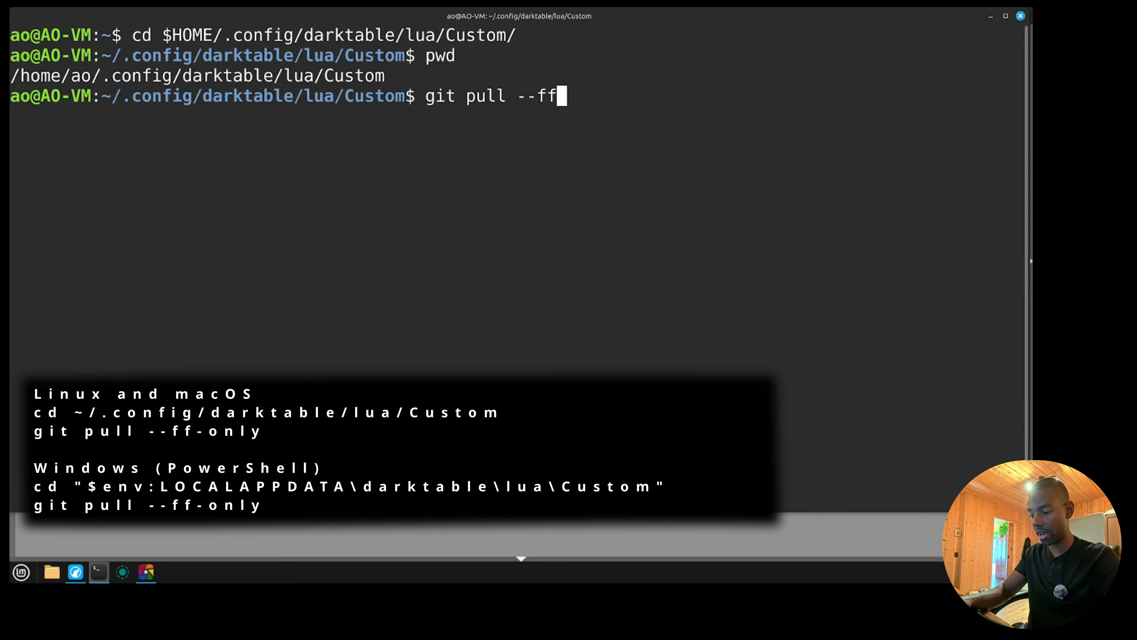
pyautogui.write('-only')
pyautogui.press('Return')
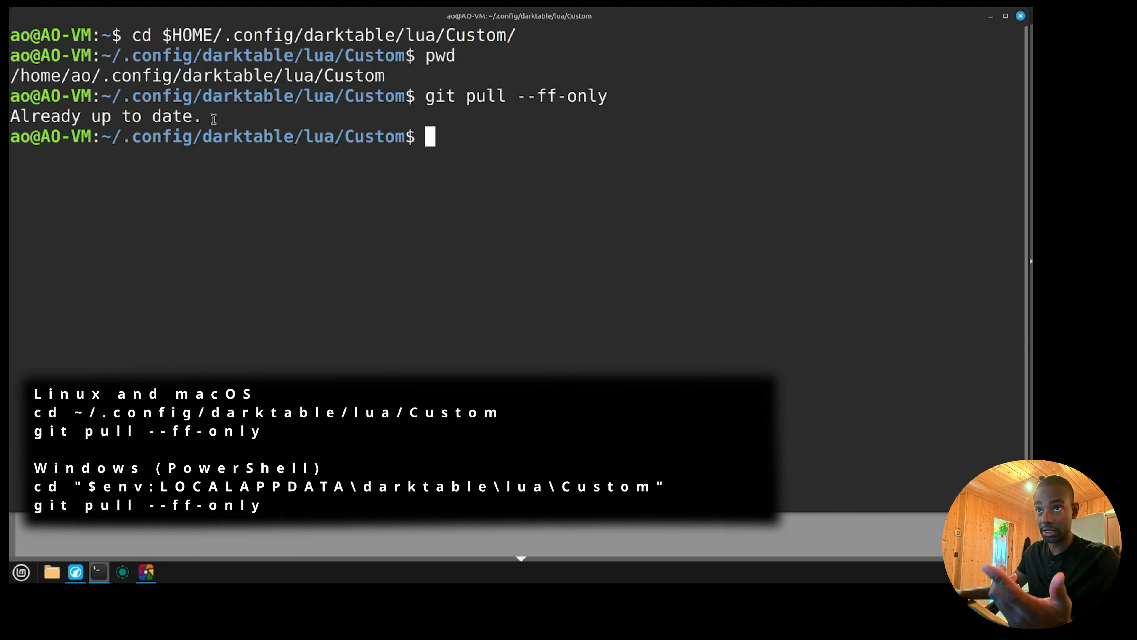
pyautogui.moveTo(211, 119); pyautogui.dragTo(19, 116)
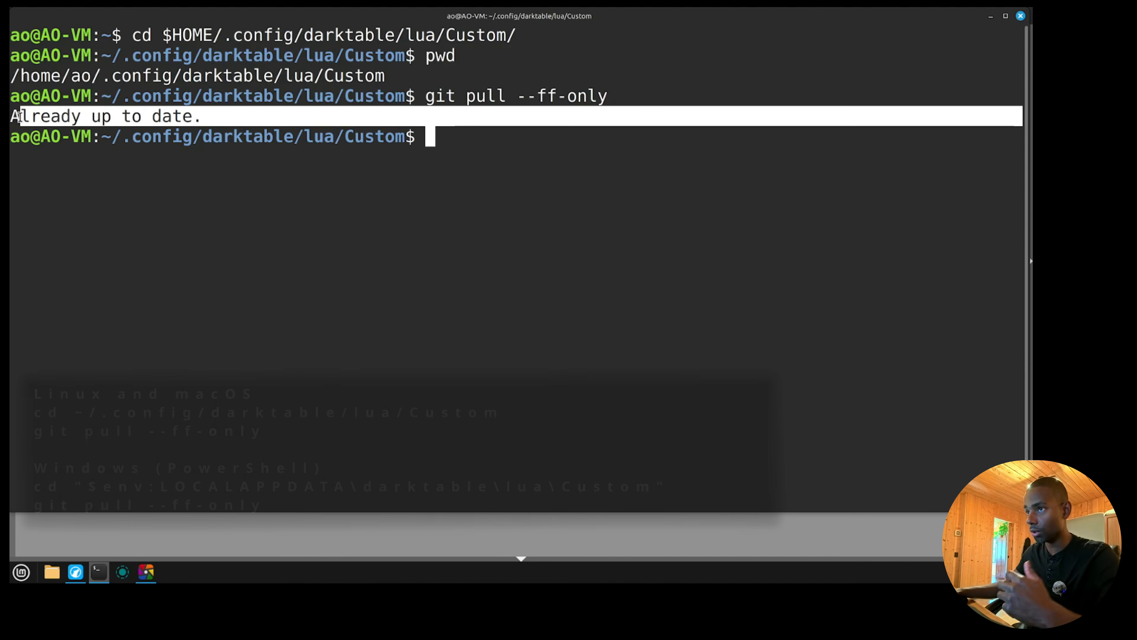
pyautogui.click(26, 183)
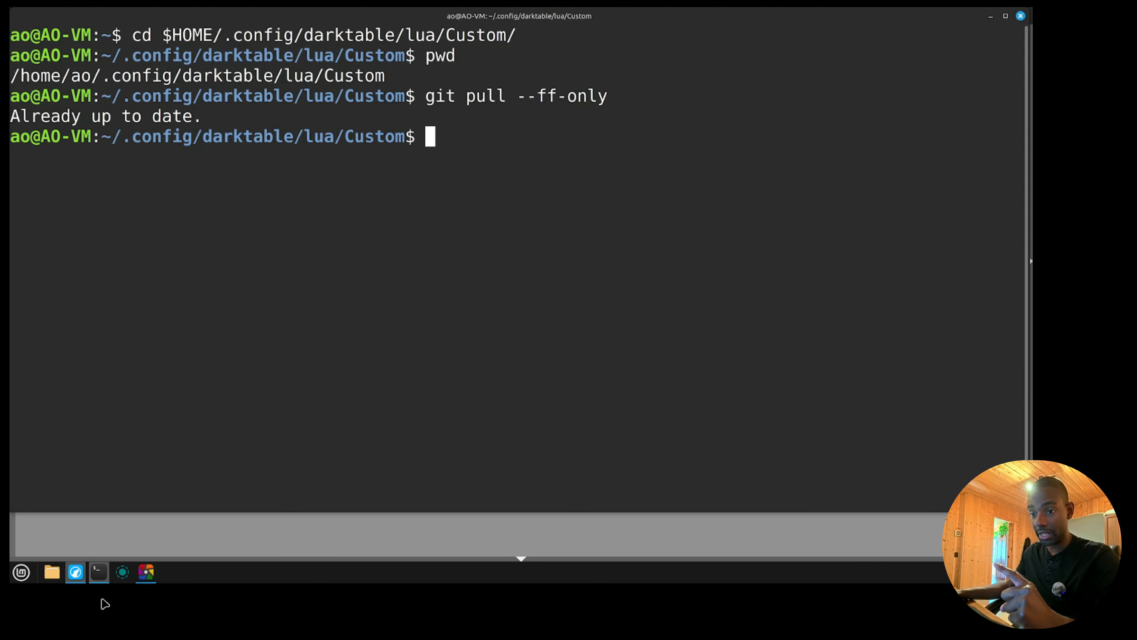
# Switch to darktable, close it and relaunch it to reload the updated scripts.
pyautogui.click(146, 571)
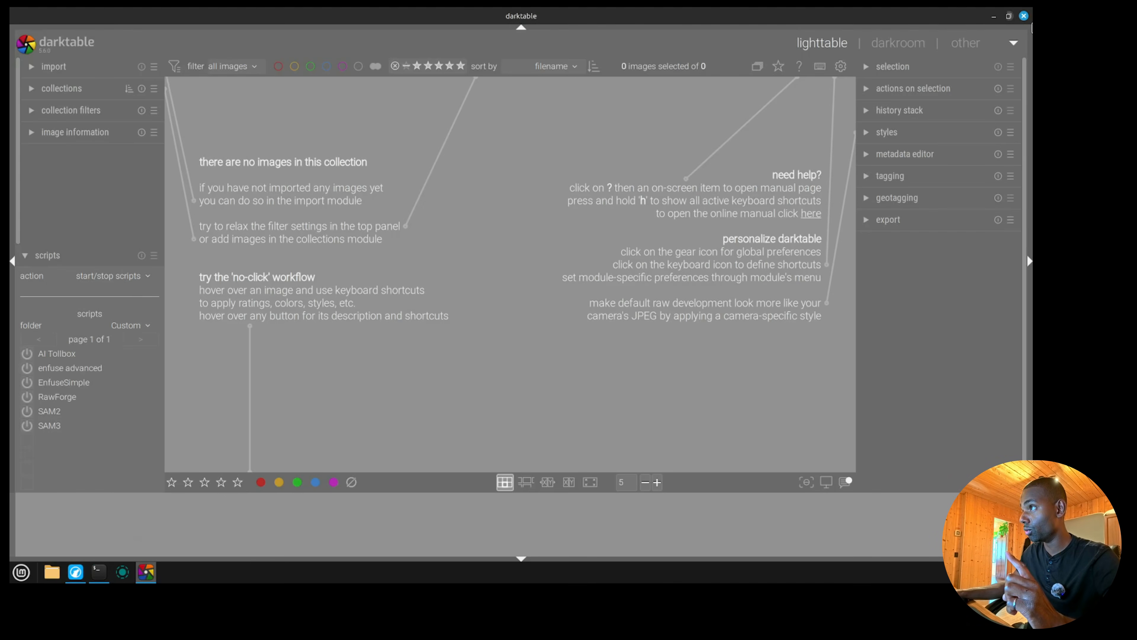
pyautogui.click(1024, 16)
pyautogui.click(151, 572)
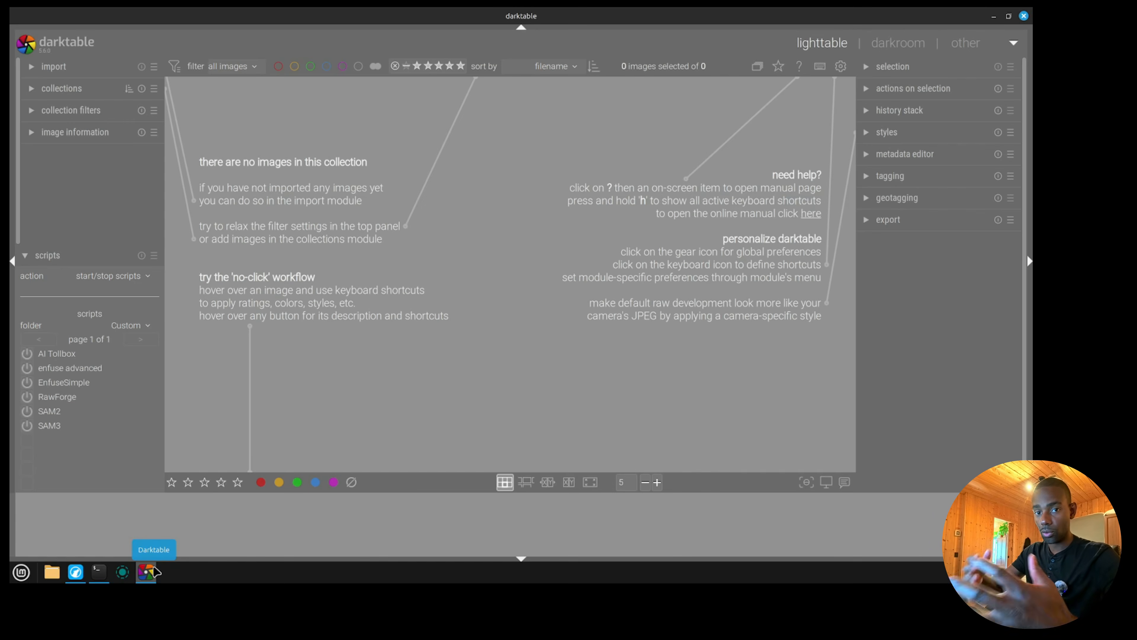